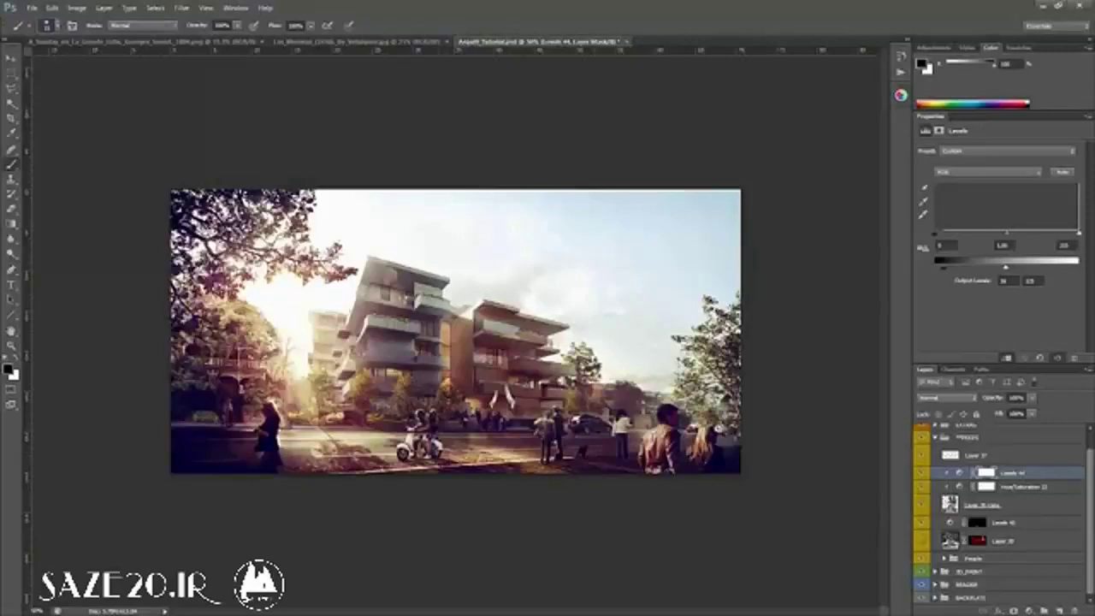
Hide the People group, the scooter layer and its adjustment layers so the street appears empty.
key("z")
left_click(441, 445)
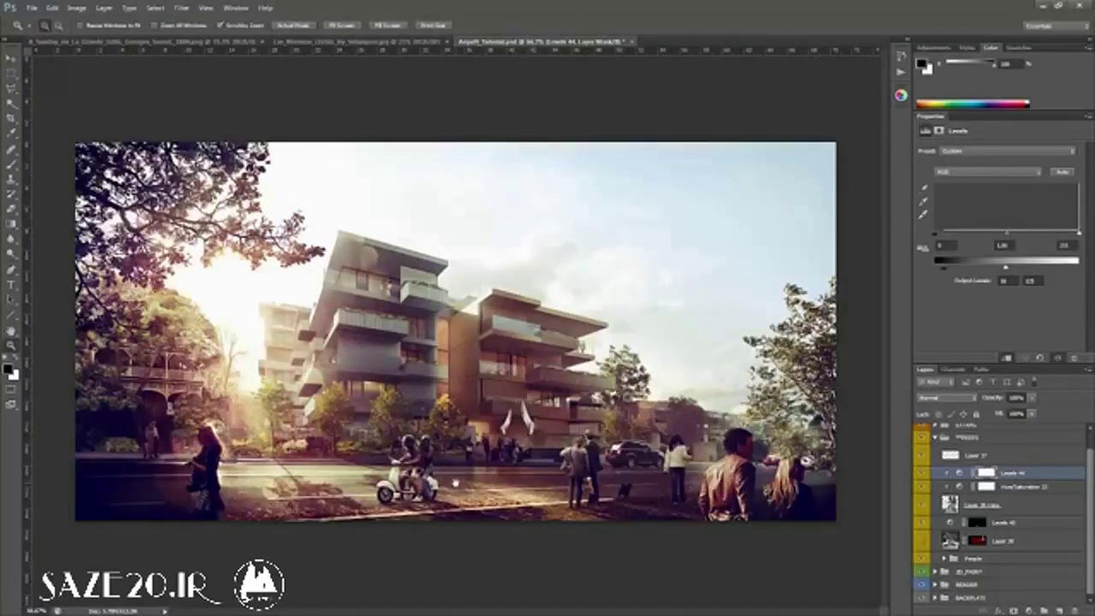
left_click(923, 559)
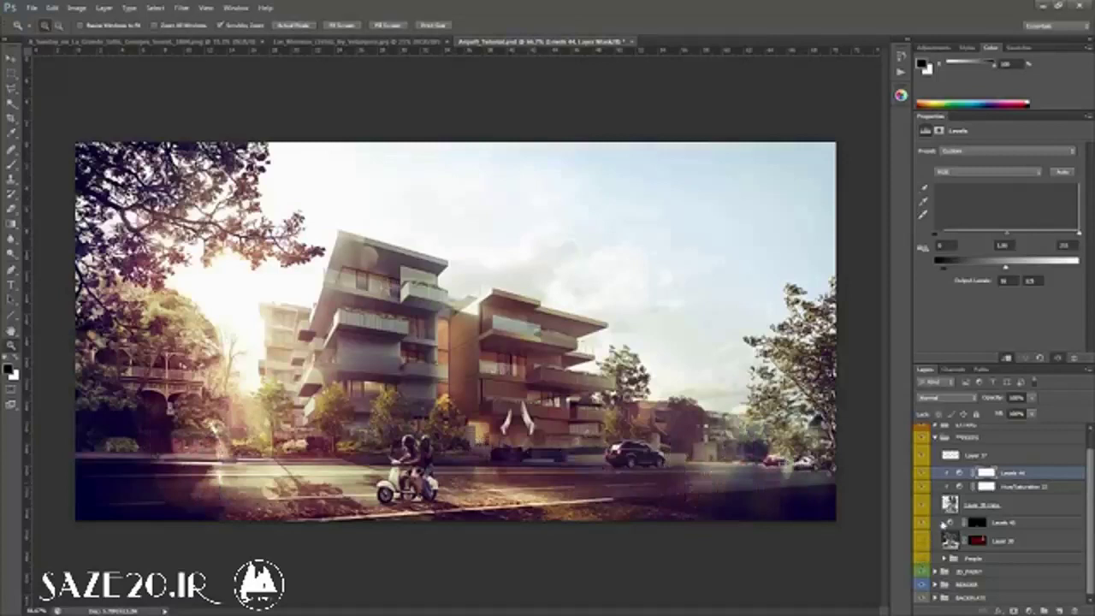
left_click(924, 472)
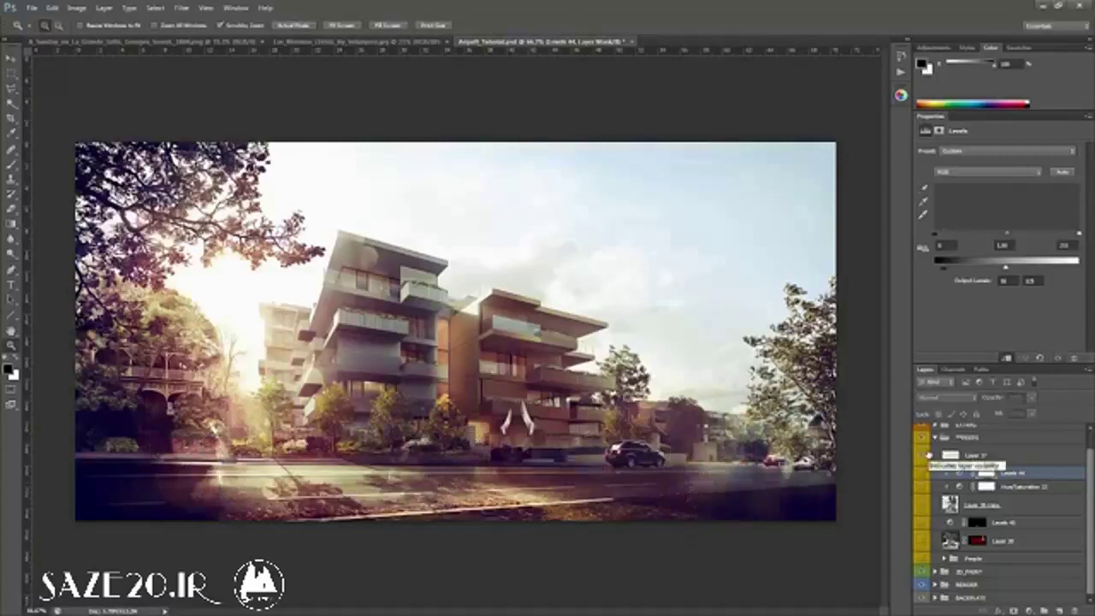
Set the brush colour to red and select Layer 37 for the annotations.
key("b")
left_click(922, 104)
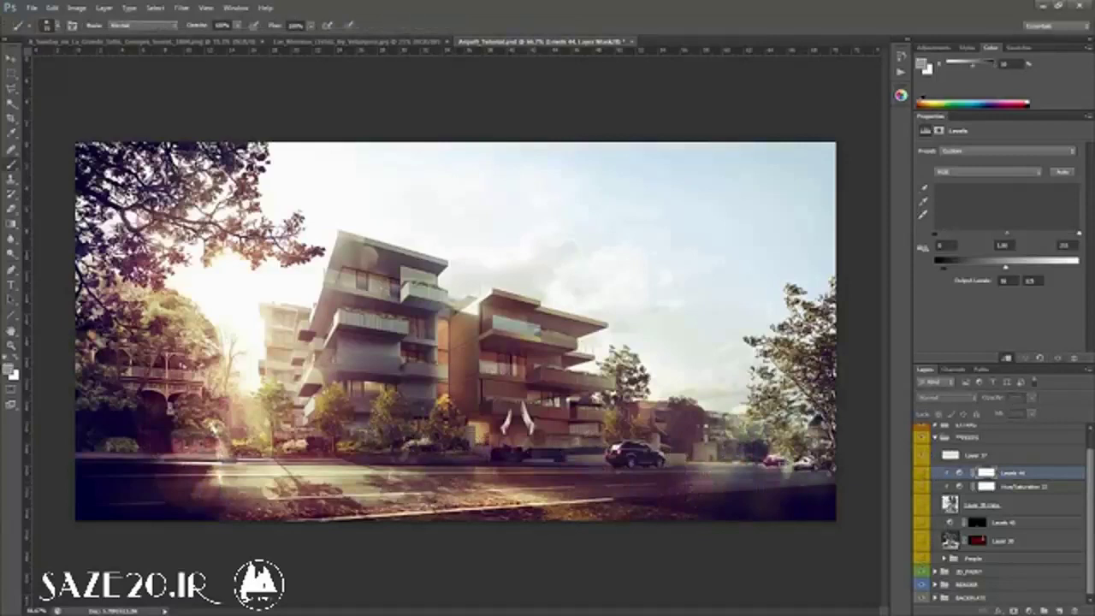
left_click(918, 104)
left_click(975, 455)
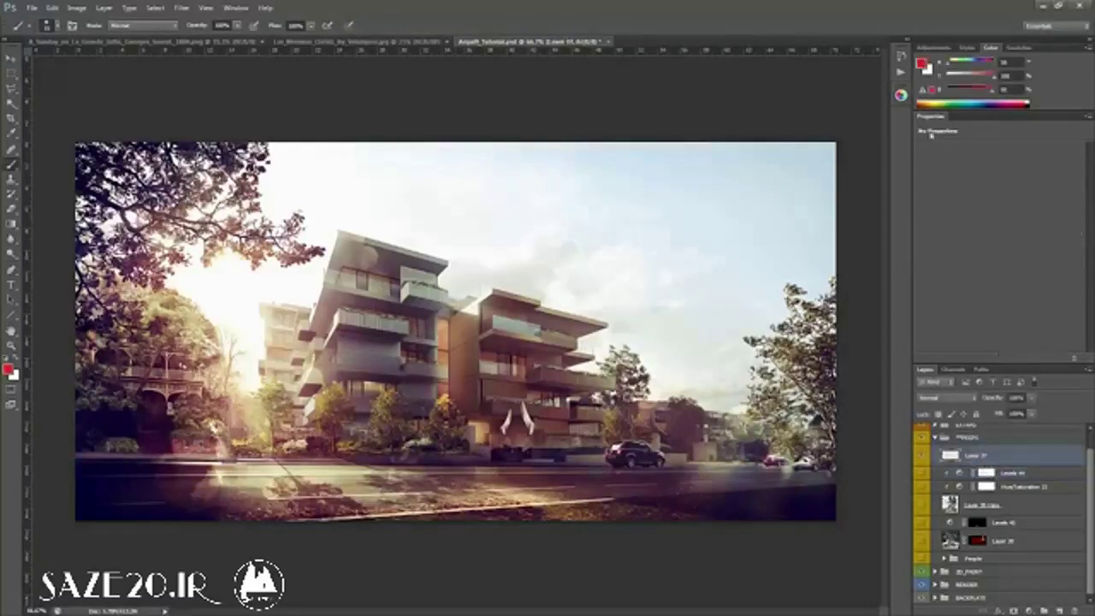
left_click_drag(519, 410, 505, 448)
key("ctrl+z")
Sketch red composition lines over the figures in the Las Meninas painting and return to the building rendering.
left_click(416, 42)
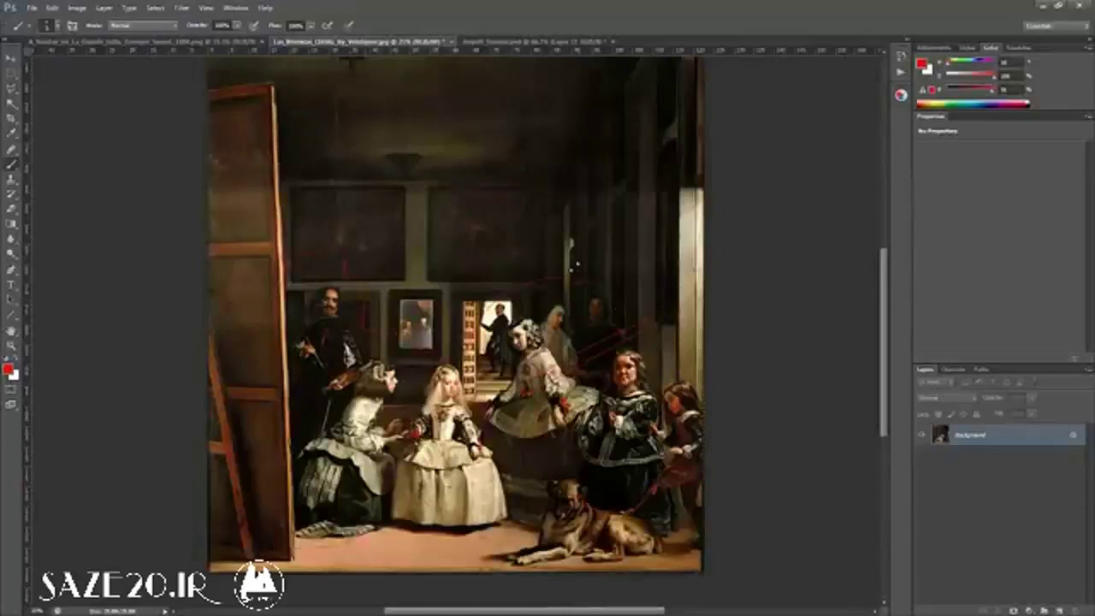
left_click_drag(613, 352, 590, 282)
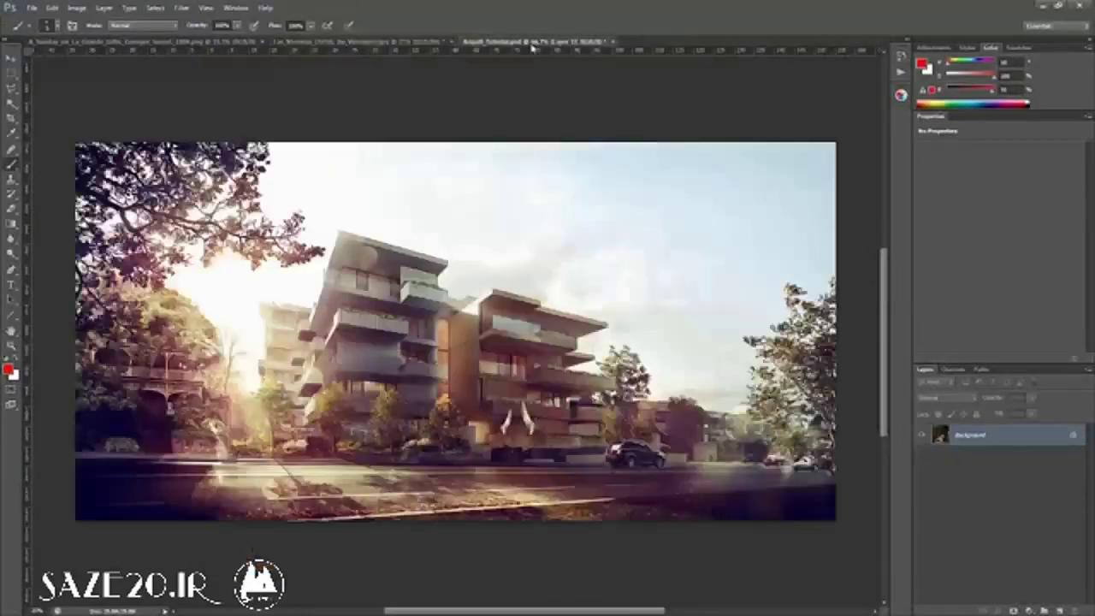
left_click(535, 42)
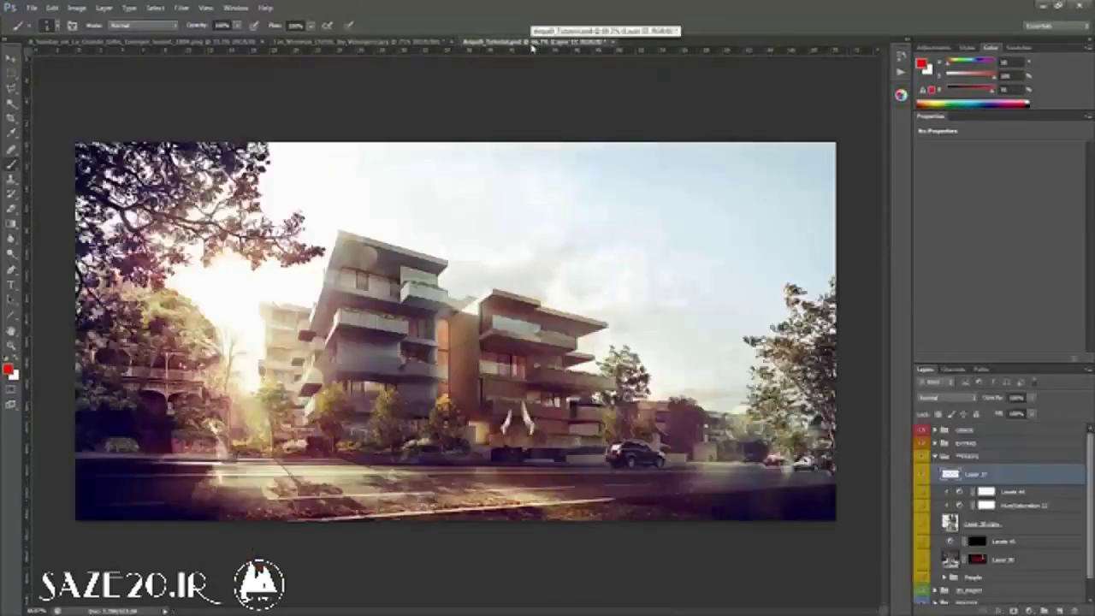
Sketch a red arch around the sunlit area plus horizon and diagonal perspective lines across the street on Layer 37.
key("z")
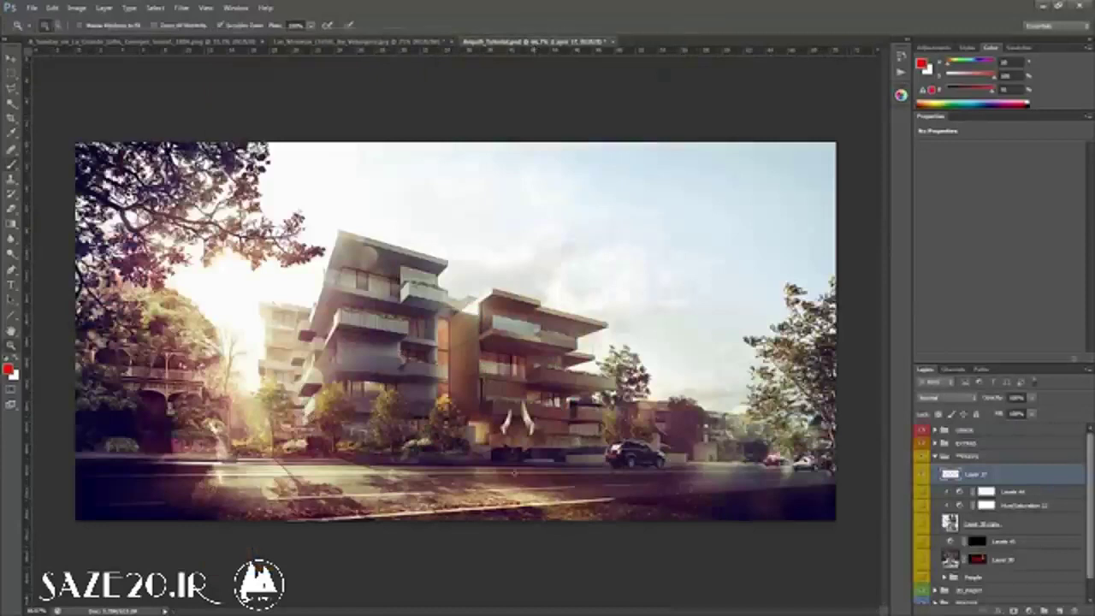
key("ctrl+minus")
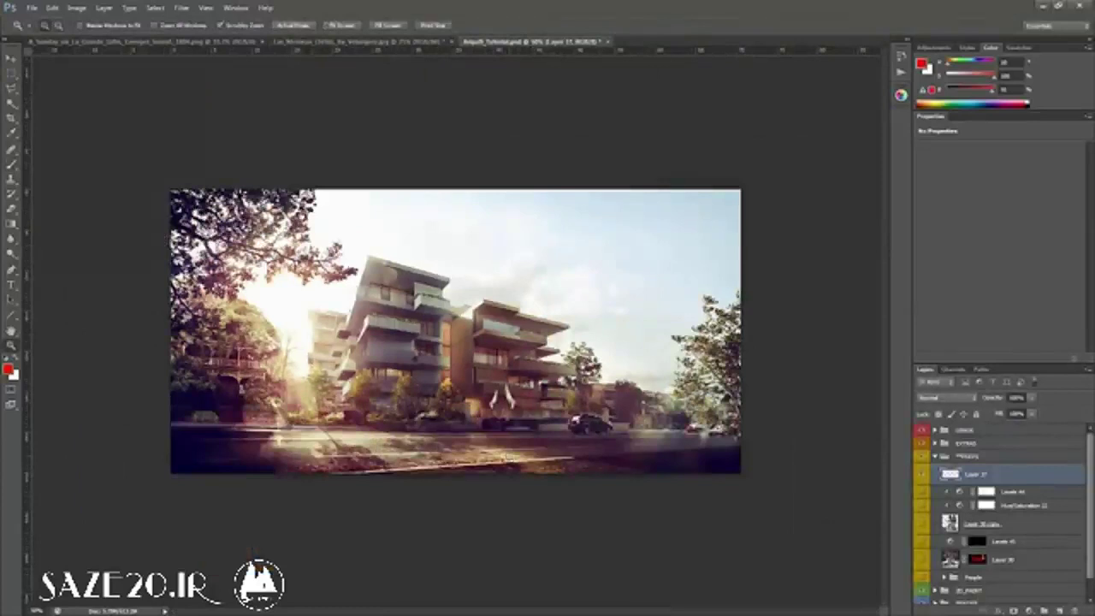
key("b")
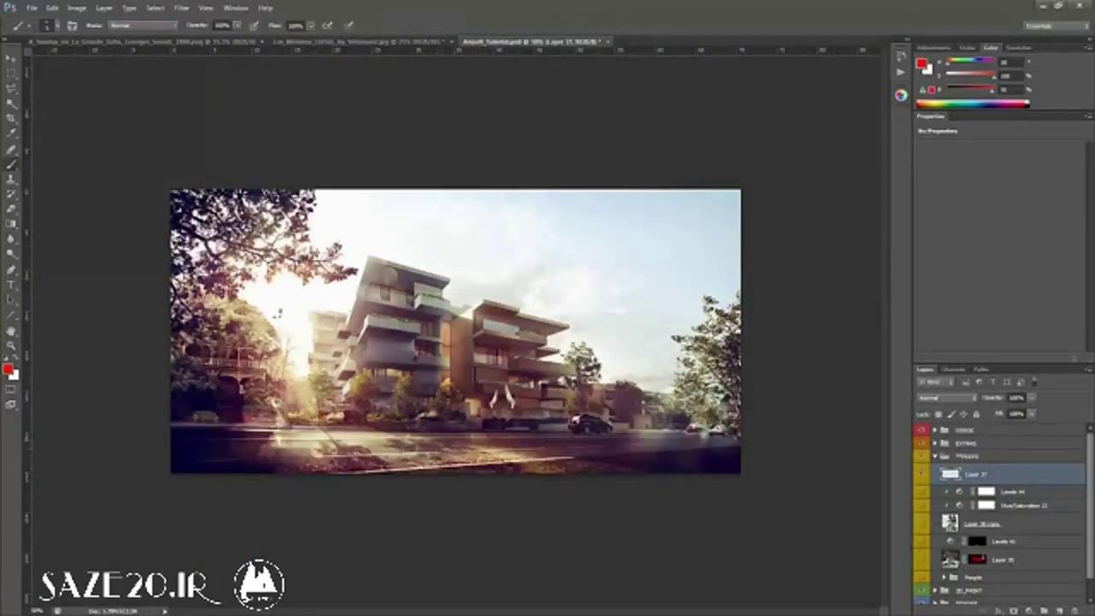
mouse_move(278, 314)
left_mouse_down()
mouse_move(334, 290)
mouse_move(274, 317)
mouse_move(302, 384)
left_mouse_up()
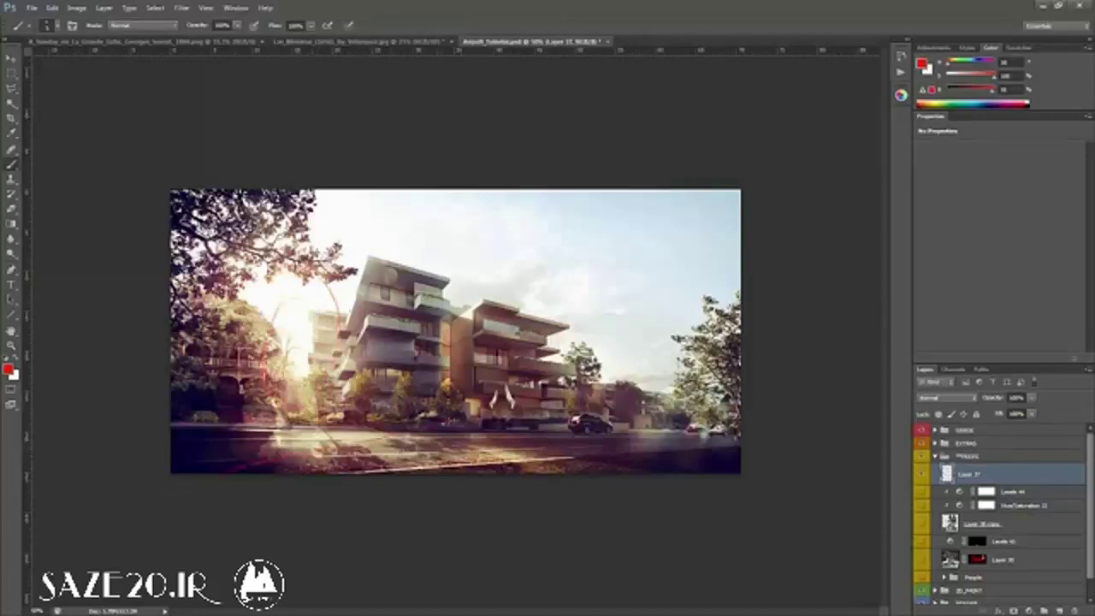
mouse_move(451, 422)
left_mouse_down()
mouse_move(448, 216)
mouse_move(628, 454)
mouse_move(736, 469)
left_mouse_up()
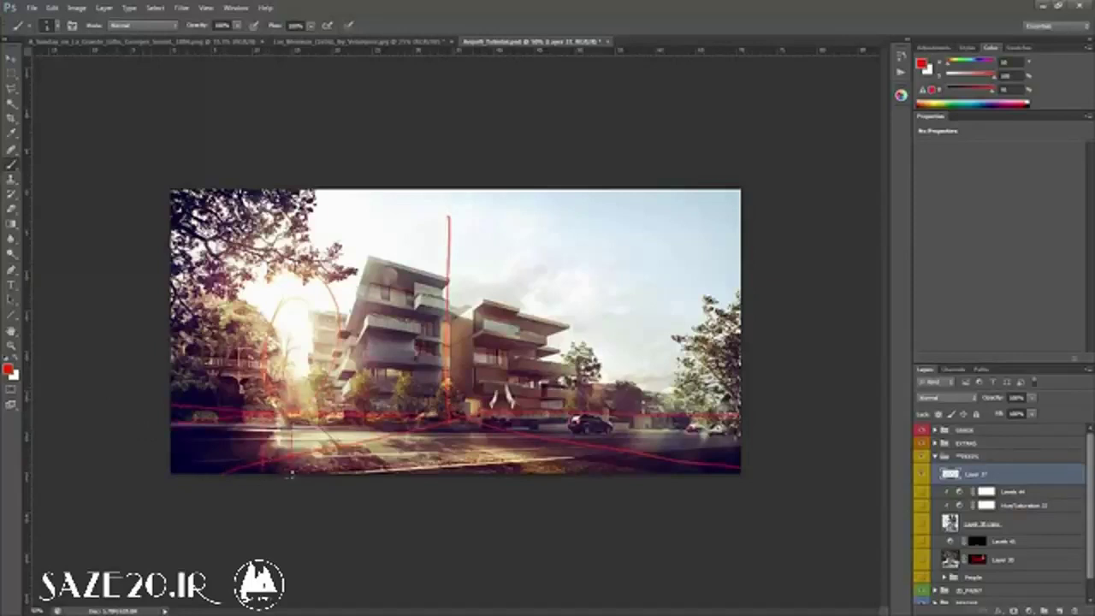
Add red vertical guides at the foreground figures' spot, a dashed vertical up through the sky and a vertical between the buildings.
left_click_drag(650, 472, 650, 452)
left_click_drag(642, 368, 638, 190)
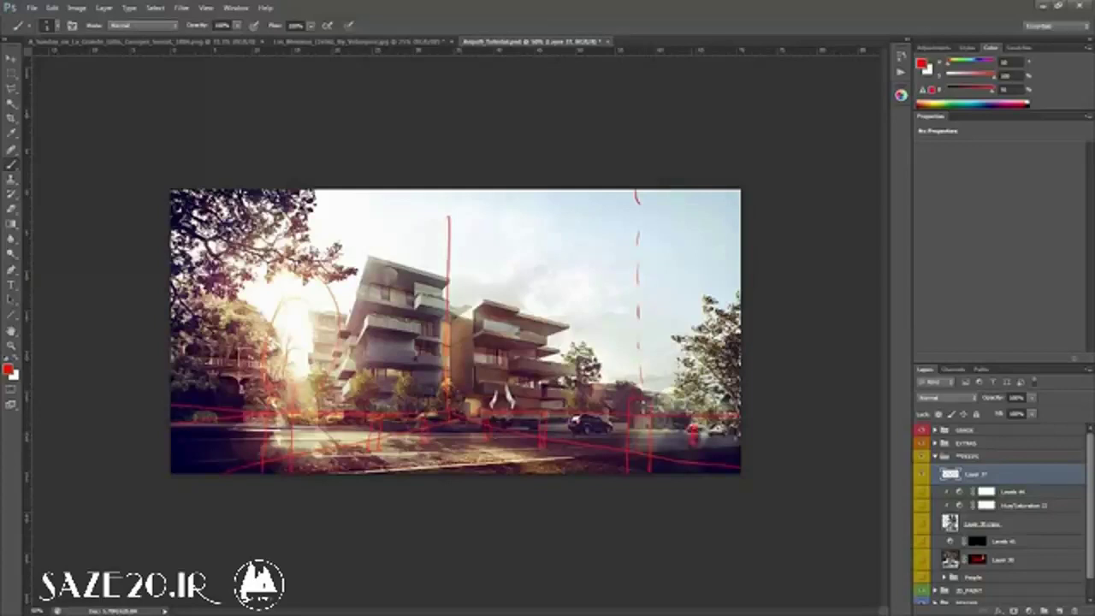
left_click_drag(453, 395, 454, 208)
Hide the red sketch on Layer 37, and show the People group and the scooter photo layer.
left_click(921, 473)
left_click(921, 473)
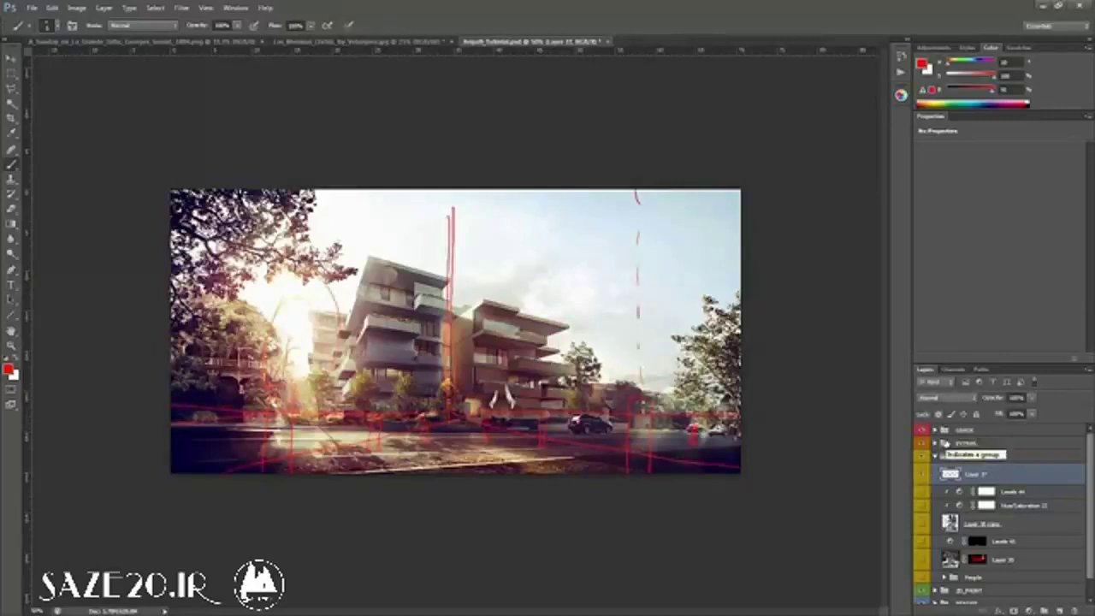
left_click(921, 473)
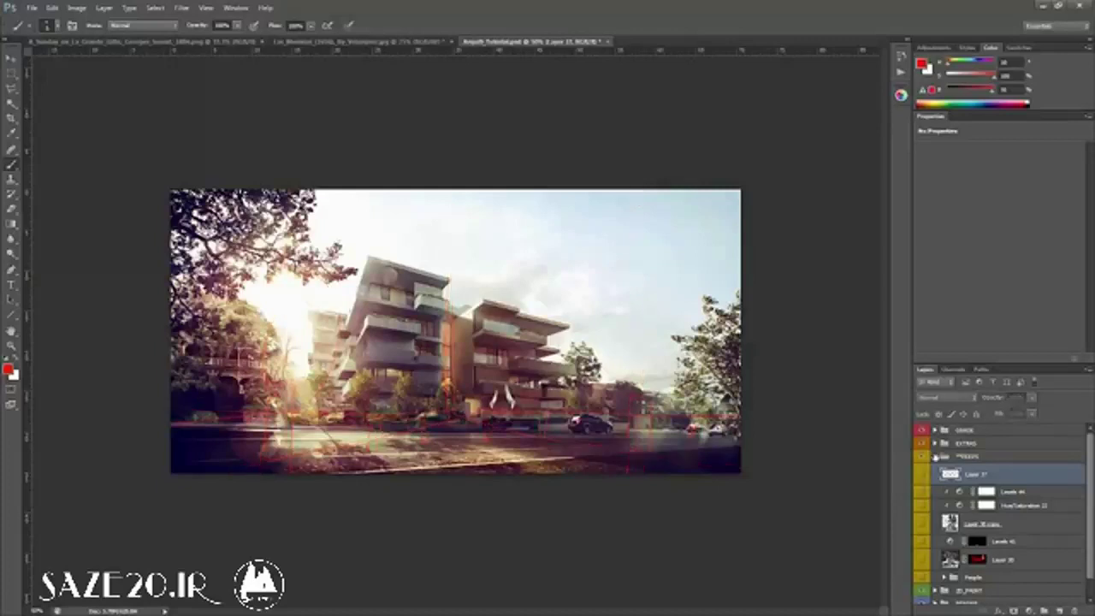
left_click(920, 559)
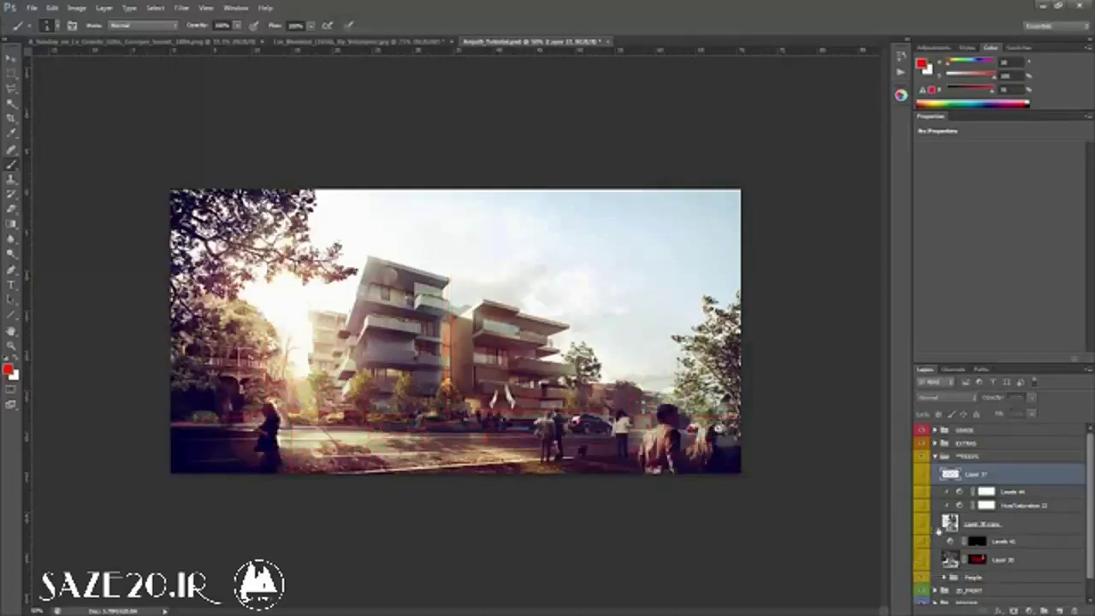
left_click(1000, 561)
left_click(920, 561)
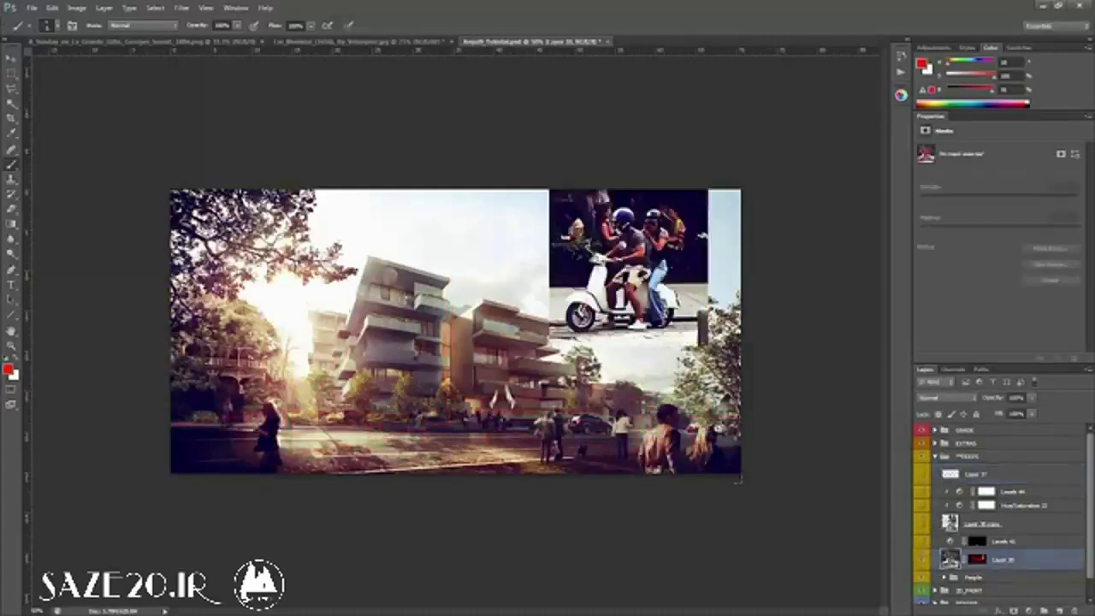
Try placing the scooter photo on the street, scaled down to match the surrounding people.
key("v")
mouse_move(703, 235)
left_mouse_down()
mouse_move(696, 283)
mouse_move(697, 271)
mouse_move(475, 342)
mouse_move(468, 357)
left_mouse_up()
key("ctrl+t")
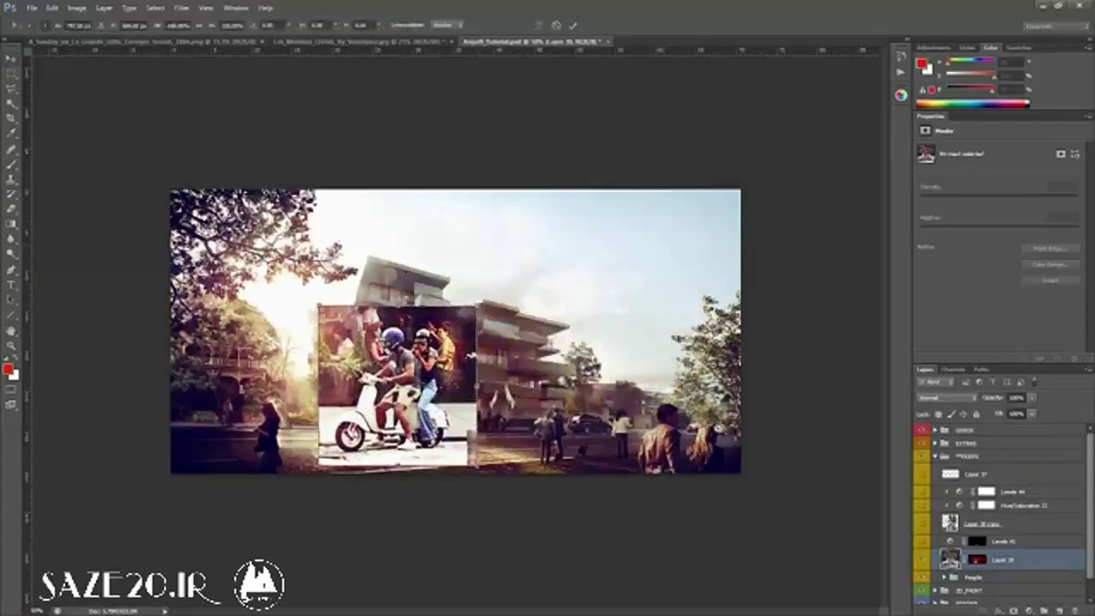
left_click_drag(469, 309, 390, 395)
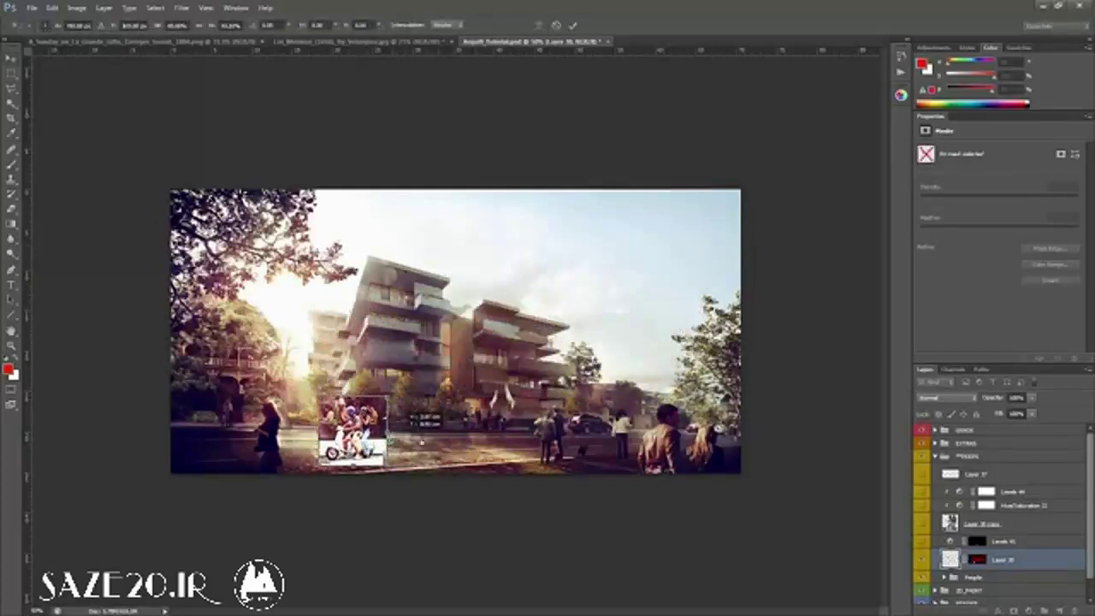
left_click_drag(353, 428, 382, 432)
key("Return")
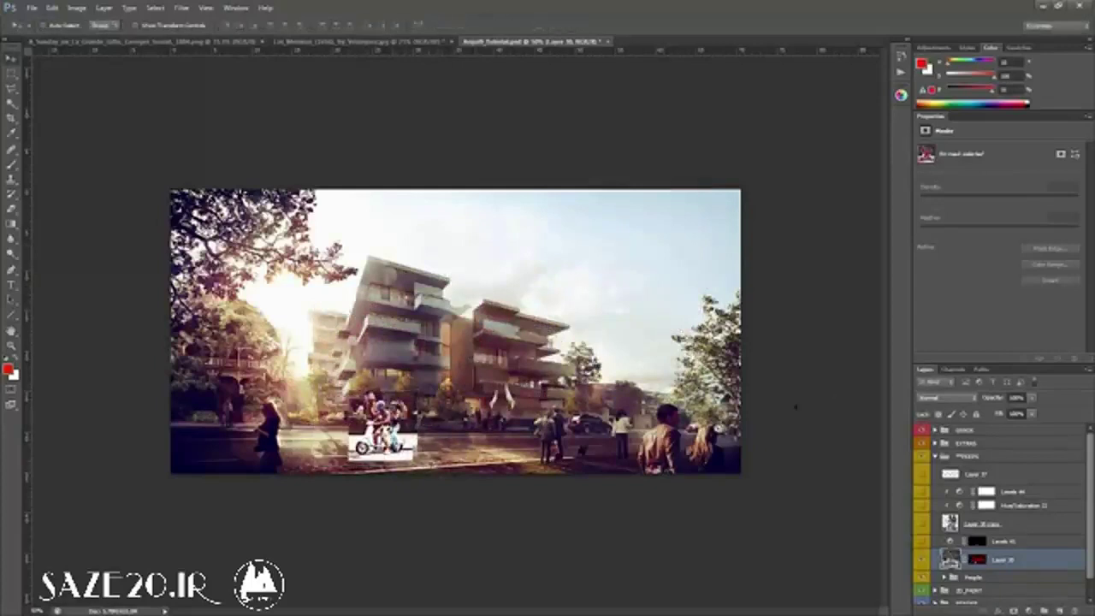
left_click_drag(394, 418, 410, 422)
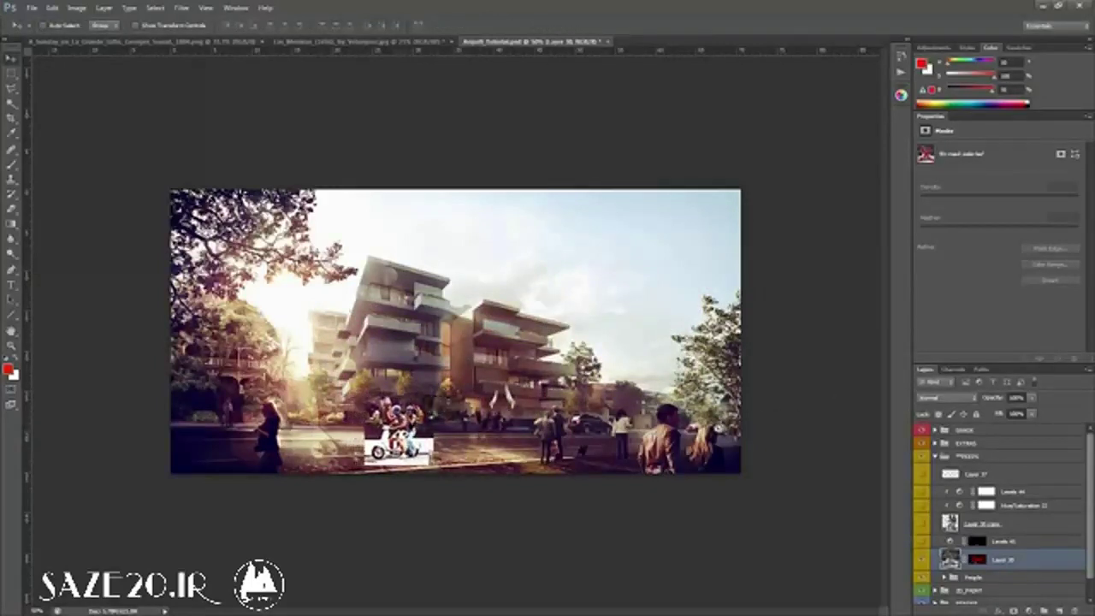
Compare the scooter's placement with the red guide lines by toggling the visibility of Layer 37.
left_click(923, 474)
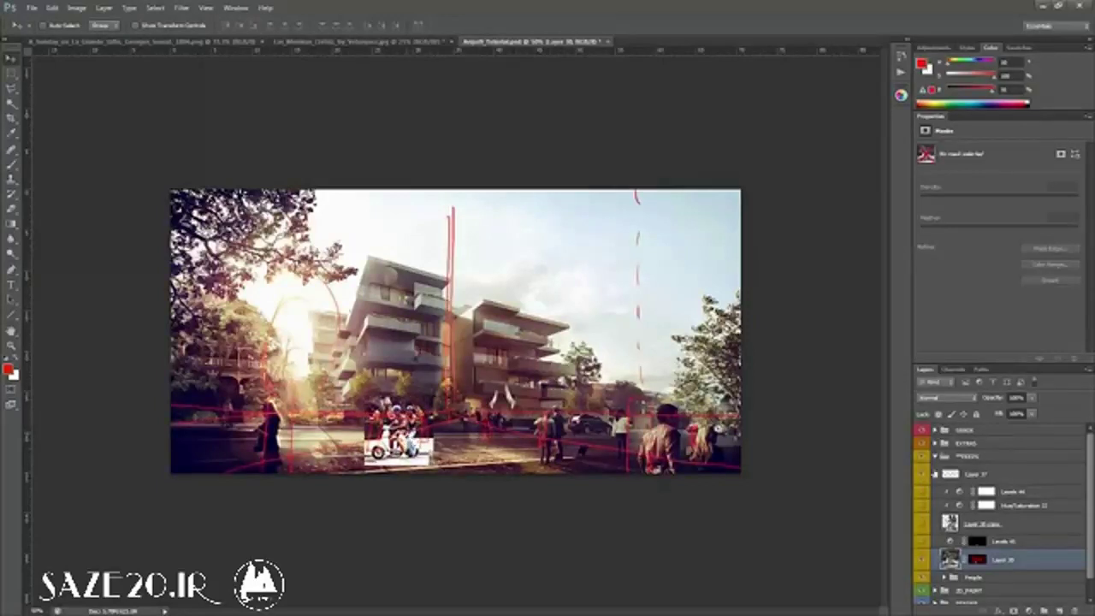
left_click(922, 475)
left_click(922, 475)
left_click(923, 476)
Undo the scooter photo's repositioning and scaling, and move it back up over the sky.
key("ctrl+alt+z")
key("ctrl+alt+z")
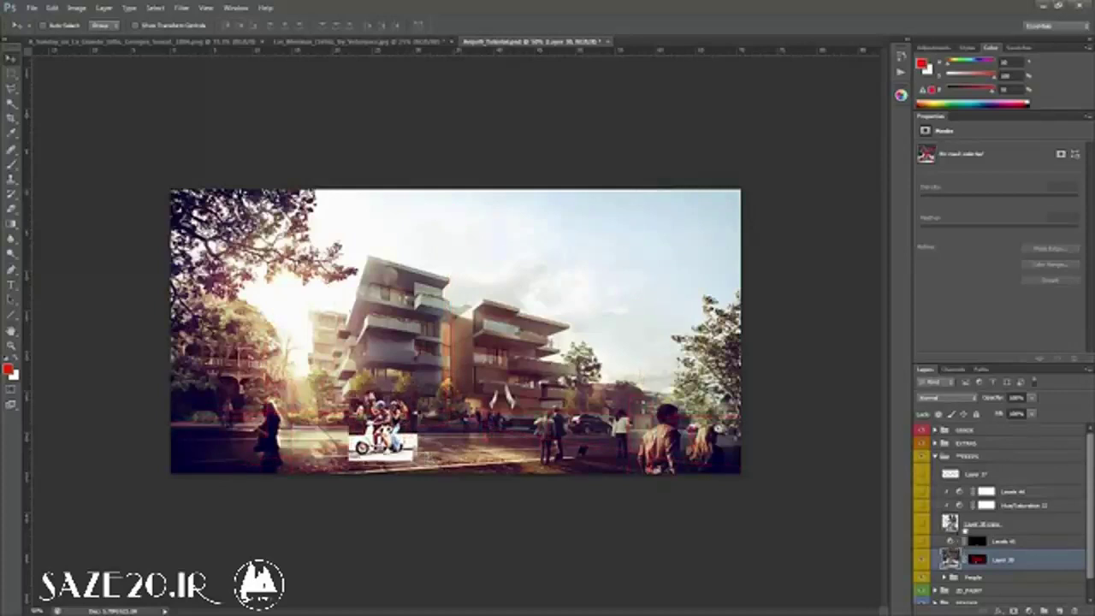
key("ctrl+alt+z")
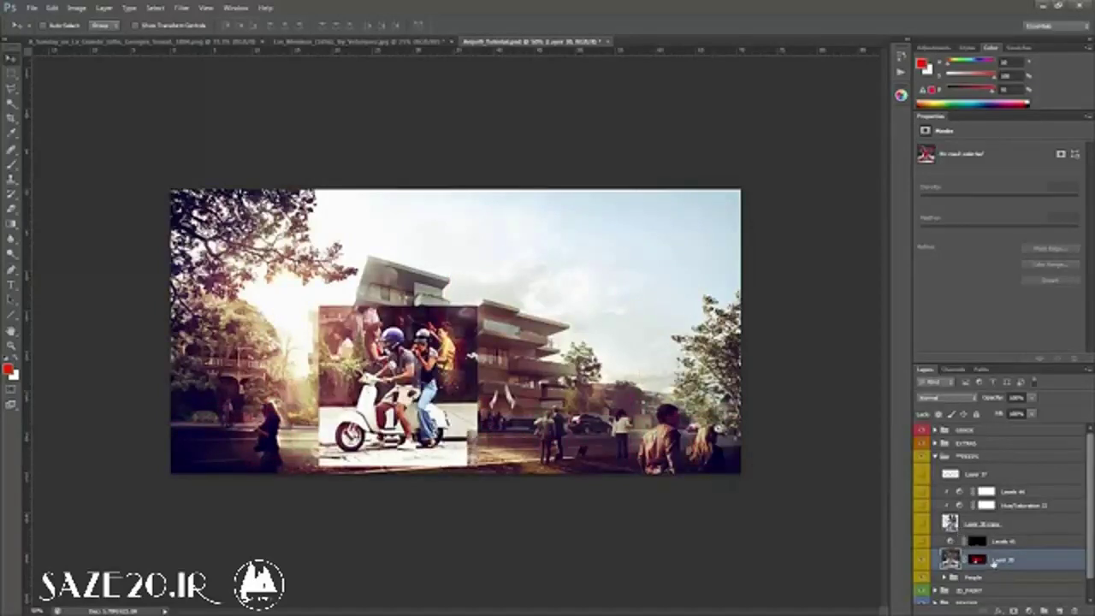
left_click_drag(470, 354, 703, 248)
Convert the pen path around the scooter and its riders into a new anti-aliased selection.
key("z")
left_click(703, 248)
key("v")
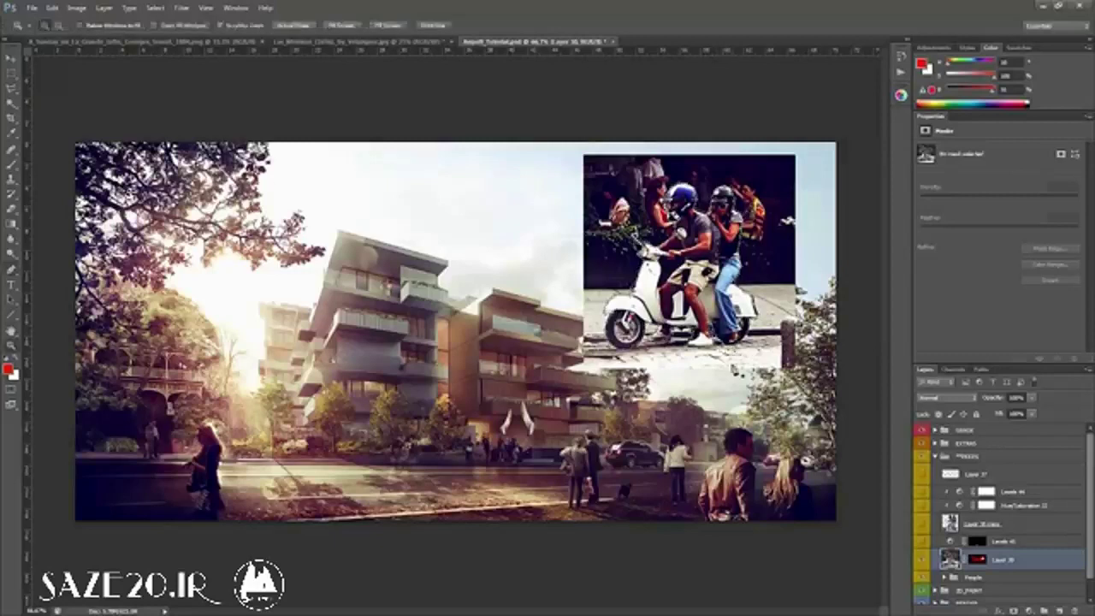
scroll(715, 306, "up", 1)
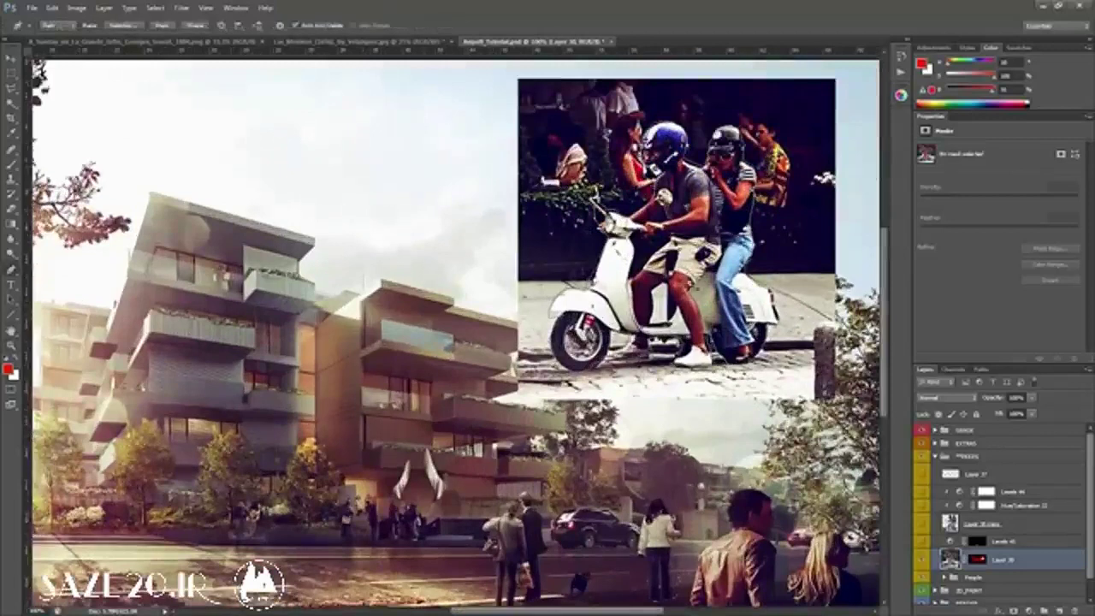
right_click(704, 257)
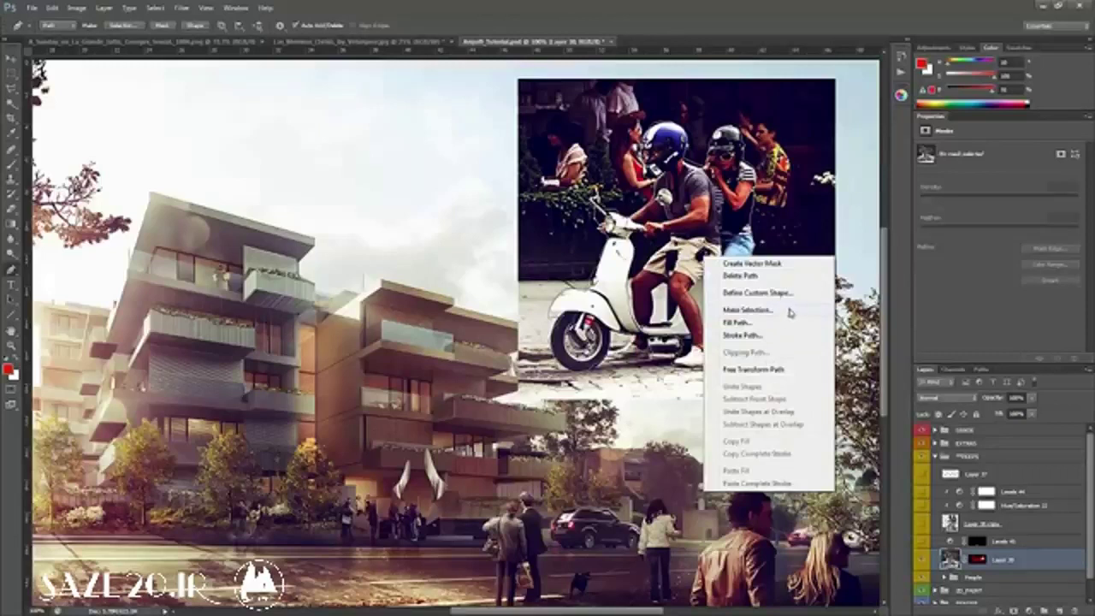
left_click(789, 312)
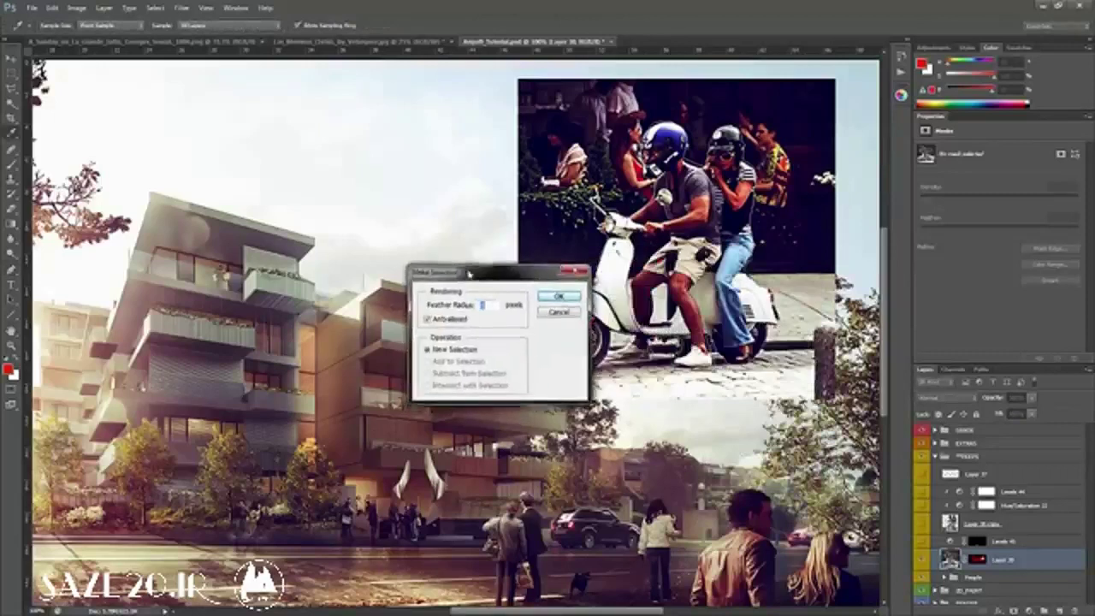
left_click(557, 299)
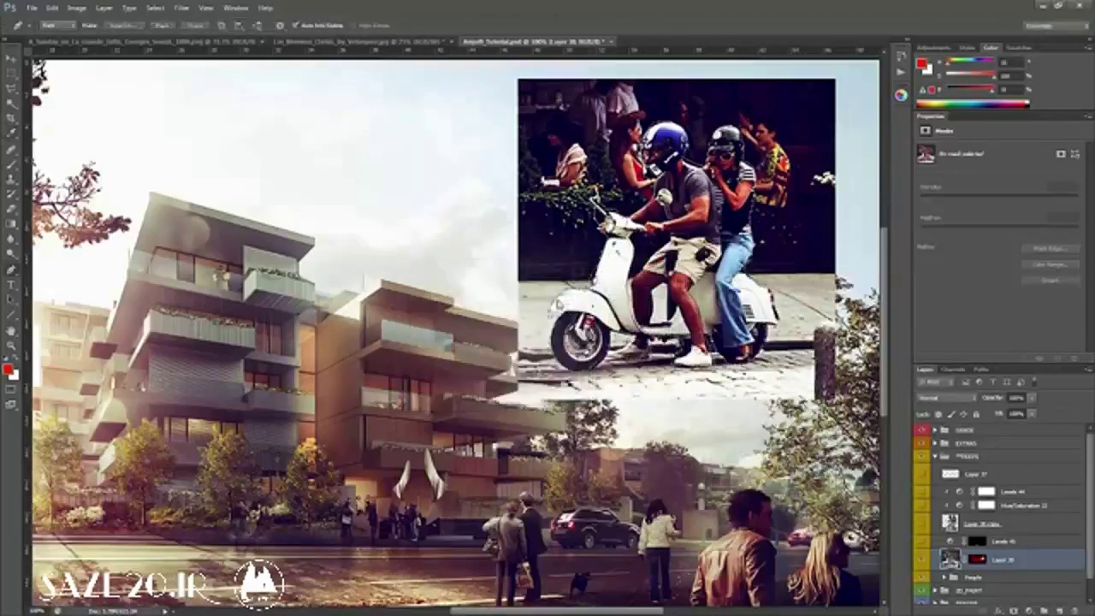
Delete the scooter layer's disabled mask and add a new layer mask from the selection.
right_click(979, 560)
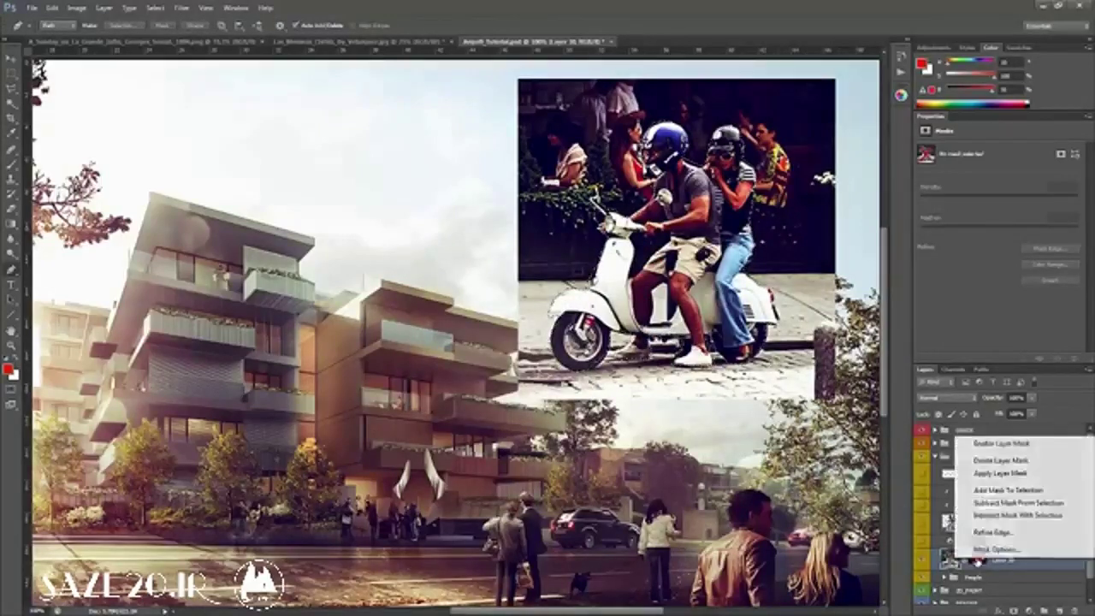
left_click(996, 461)
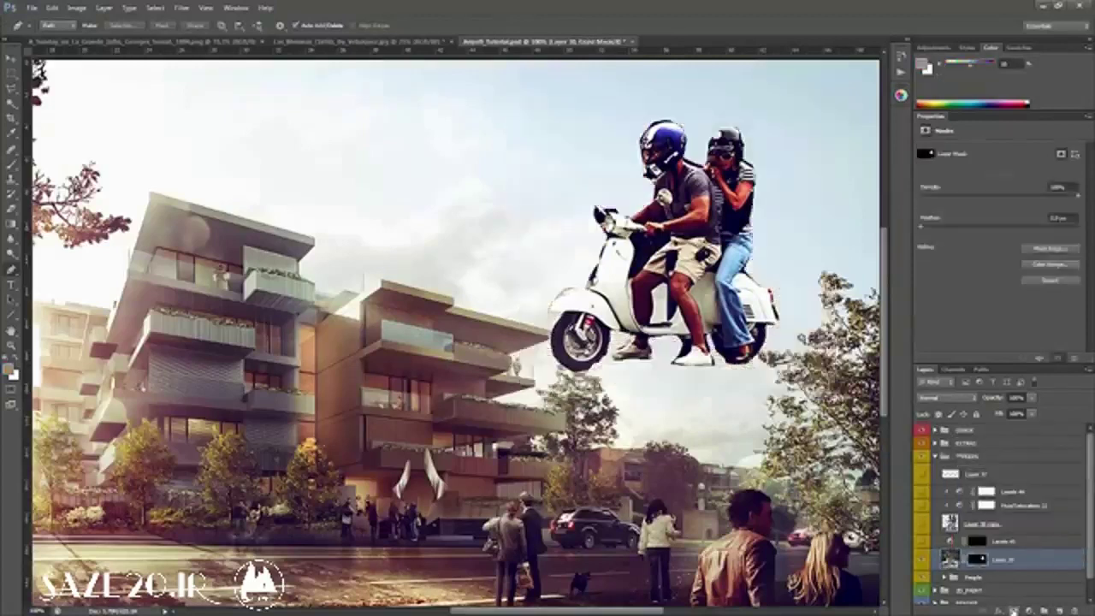
left_click(1014, 611)
Brush black onto the scooter's layer mask to clean up the cutout edges behind the passenger and around the feet.
key("z")
left_click(742, 190, "alt")
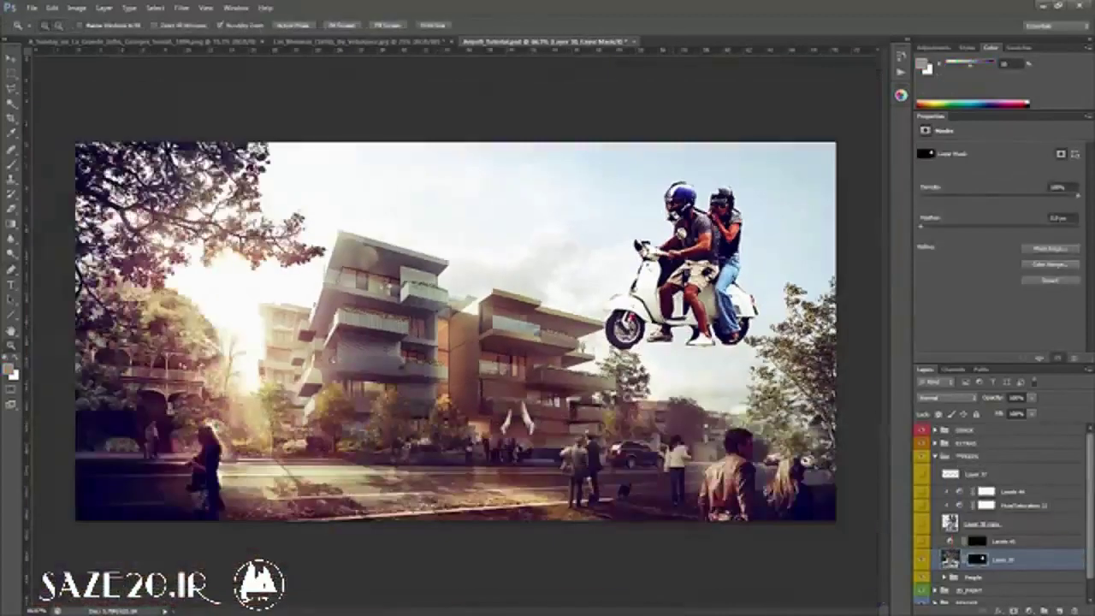
left_click(743, 189)
key("b")
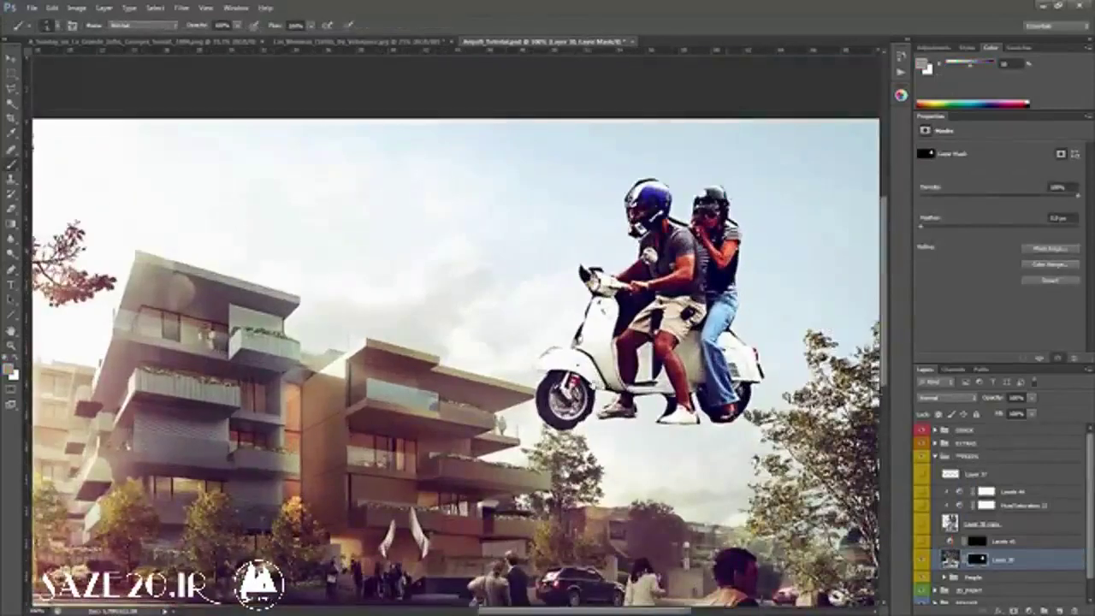
mouse_move(776, 350)
left_mouse_down()
mouse_move(573, 379)
mouse_move(491, 377)
left_mouse_up()
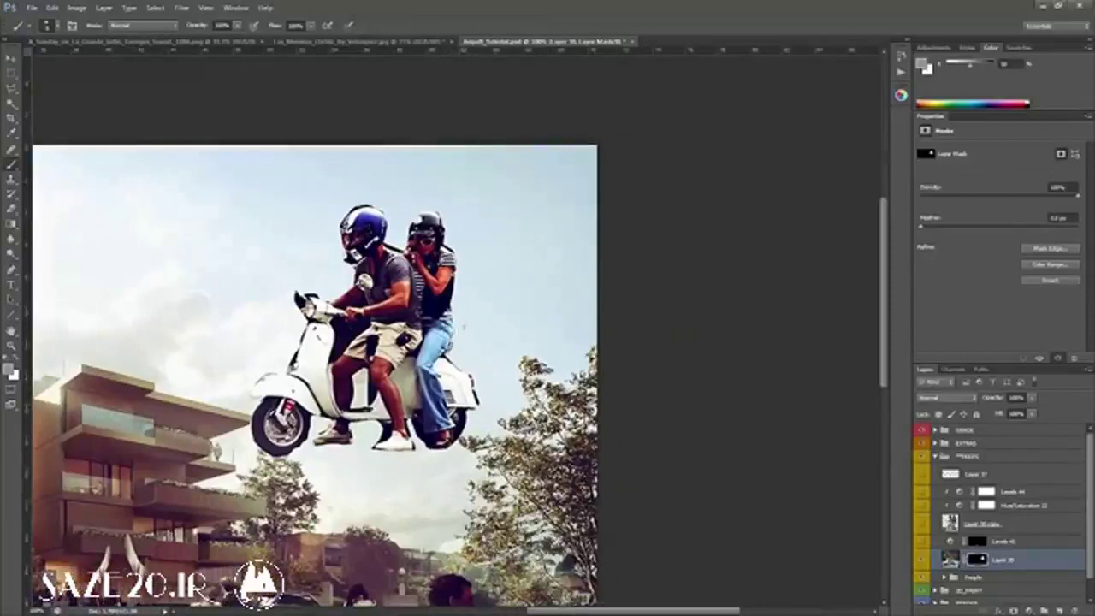
key("d")
left_click_drag(451, 303, 453, 277)
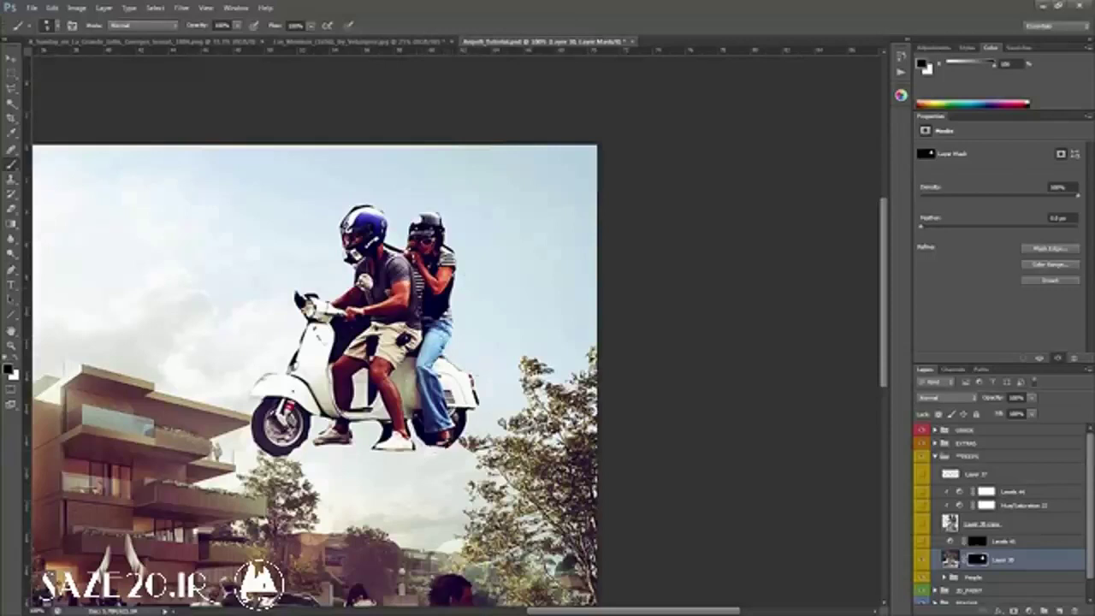
mouse_move(415, 426)
left_mouse_down()
mouse_move(429, 441)
mouse_move(390, 421)
mouse_move(389, 435)
mouse_move(390, 424)
left_mouse_up()
Try brushing white onto the layer mask along the front wheel's edge to bring back masked parts of the scooter photo.
key("z")
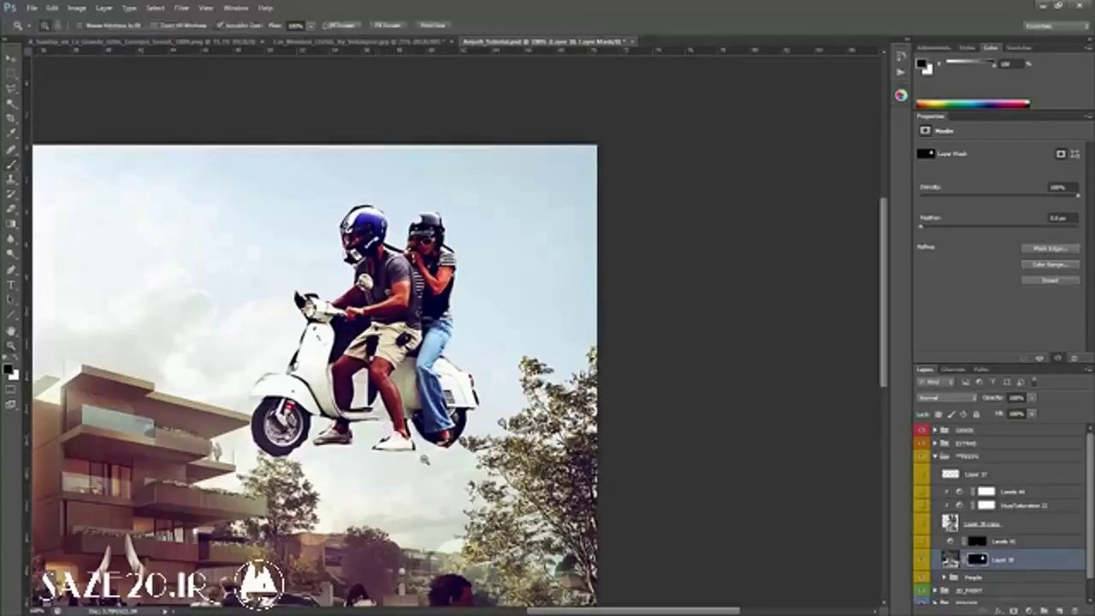
left_click(424, 459, "alt")
left_click(418, 464)
left_click(702, 325)
left_click(702, 325)
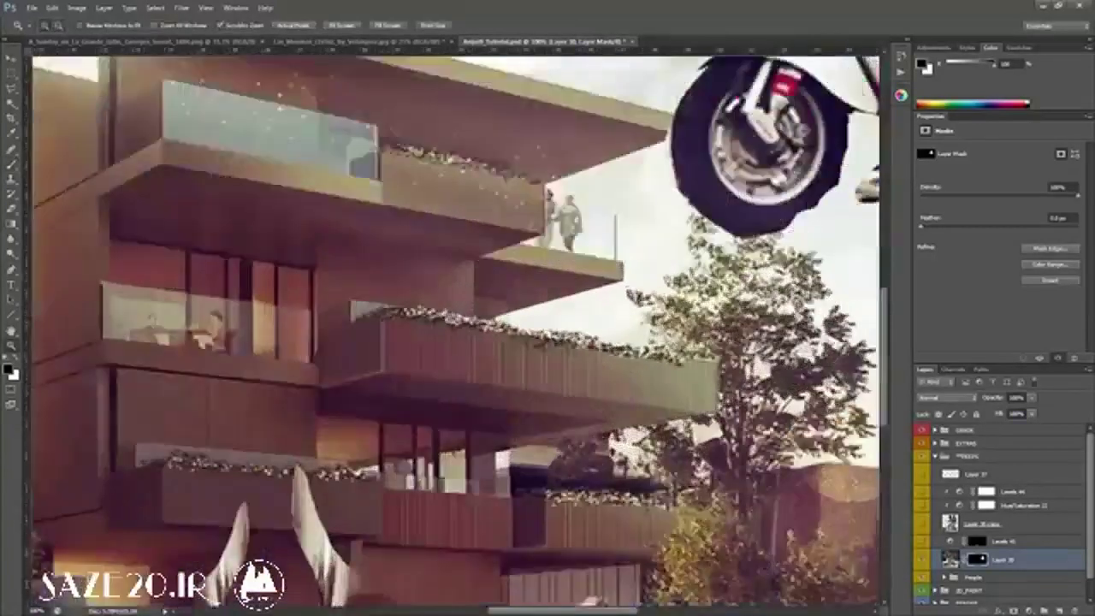
mouse_move(701, 325)
left_mouse_down()
mouse_move(426, 489)
mouse_move(385, 528)
left_mouse_up()
key("b")
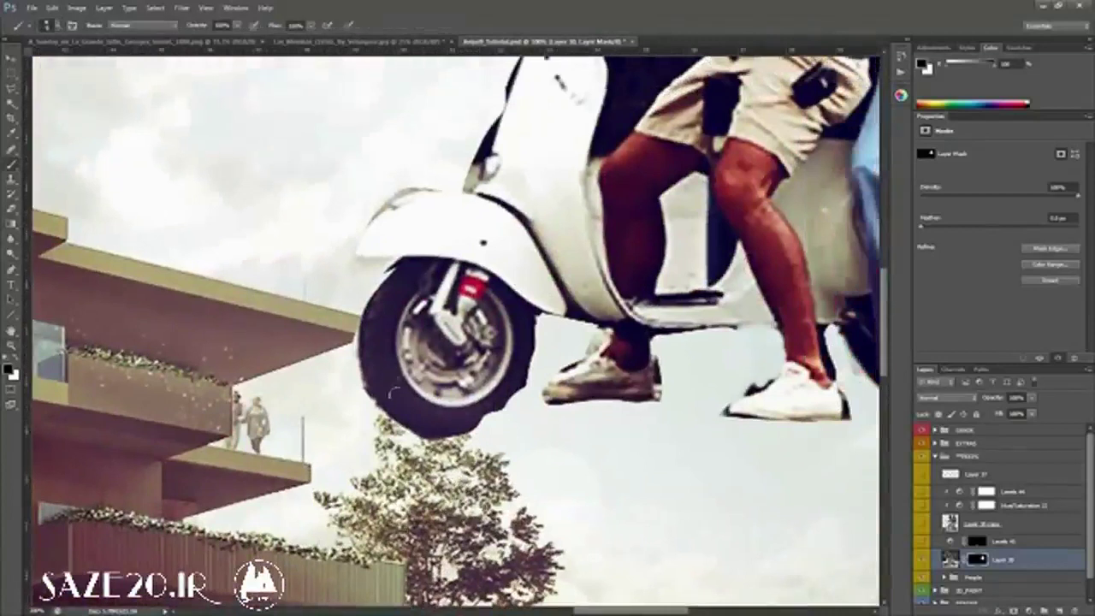
key("x")
mouse_move(380, 385)
left_mouse_down()
mouse_move(395, 409)
mouse_move(368, 392)
mouse_move(369, 406)
mouse_move(359, 316)
mouse_move(383, 276)
mouse_move(342, 329)
left_mouse_up()
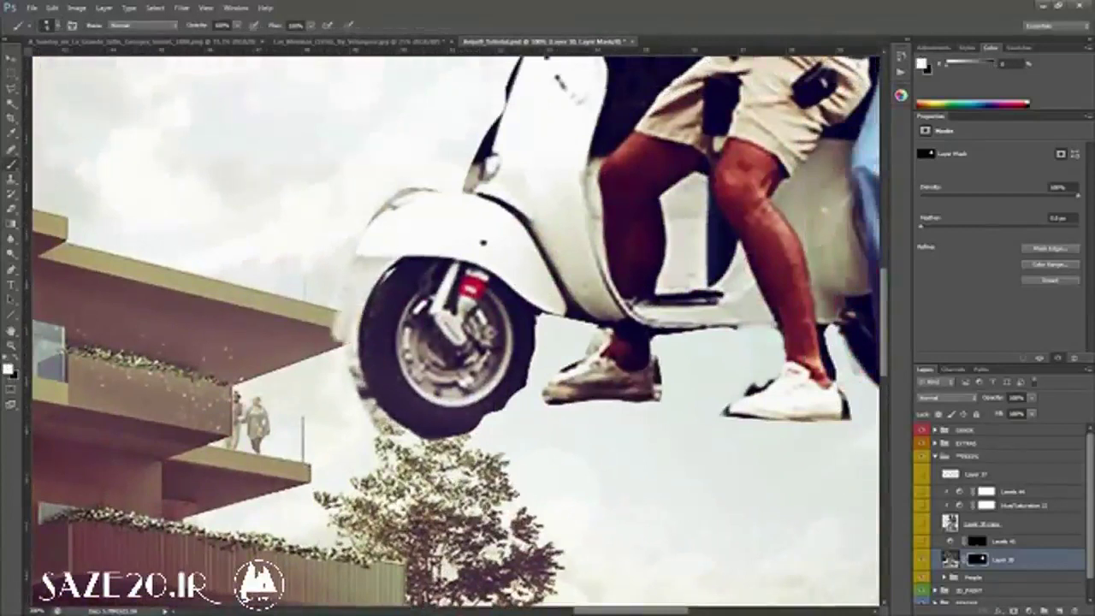
Hide the large scooter layer over the sky, and show and select its small copy placed on the road.
key("z")
left_click(600, 477, "alt")
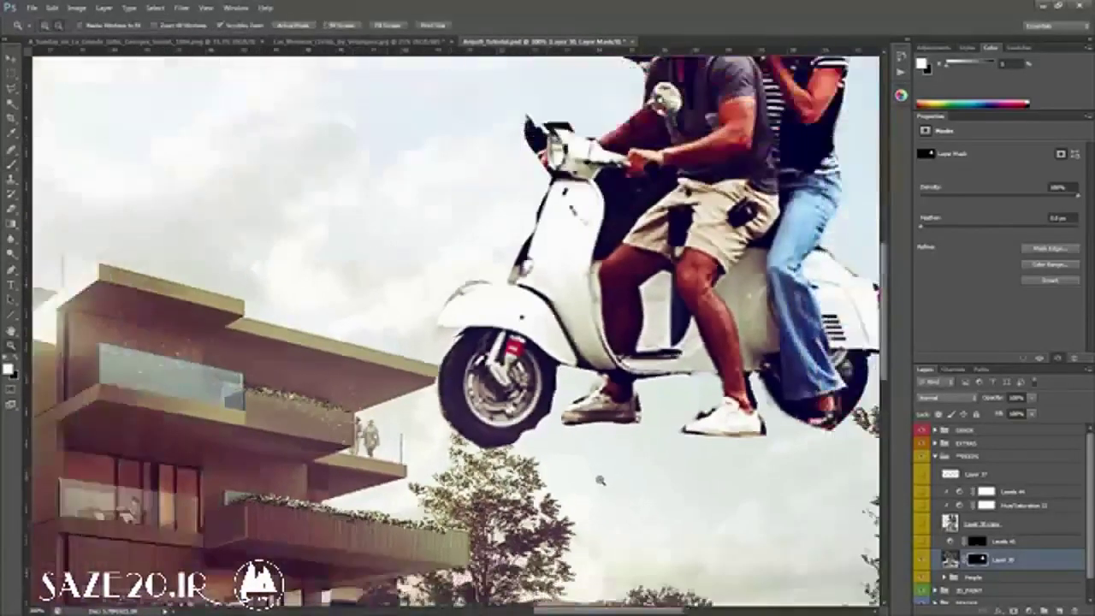
left_click(599, 480, "alt")
left_click(600, 480, "alt")
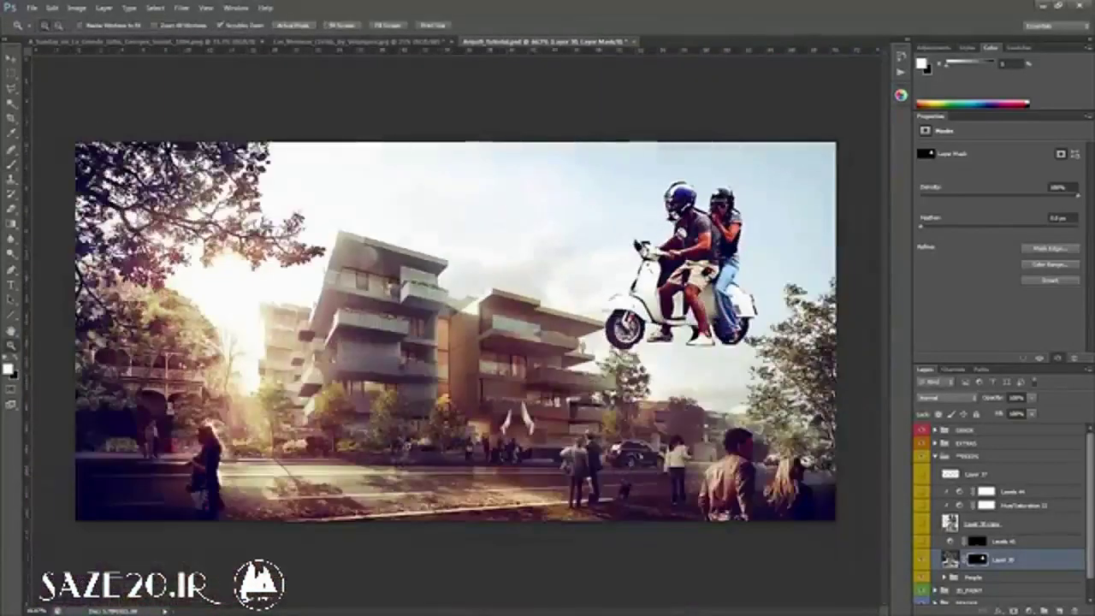
left_click(928, 567)
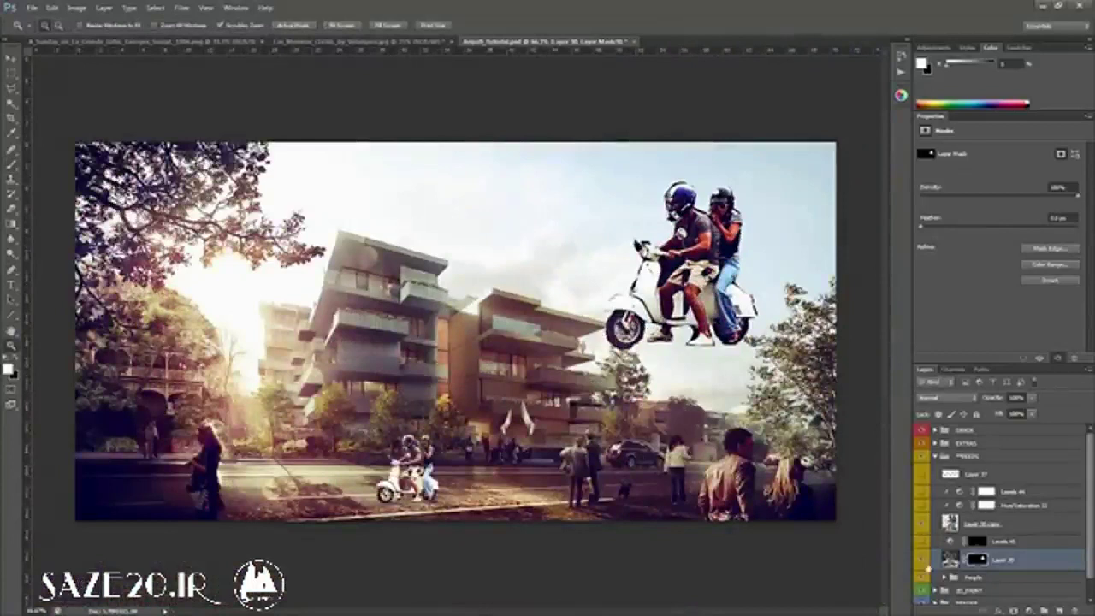
left_click(922, 563)
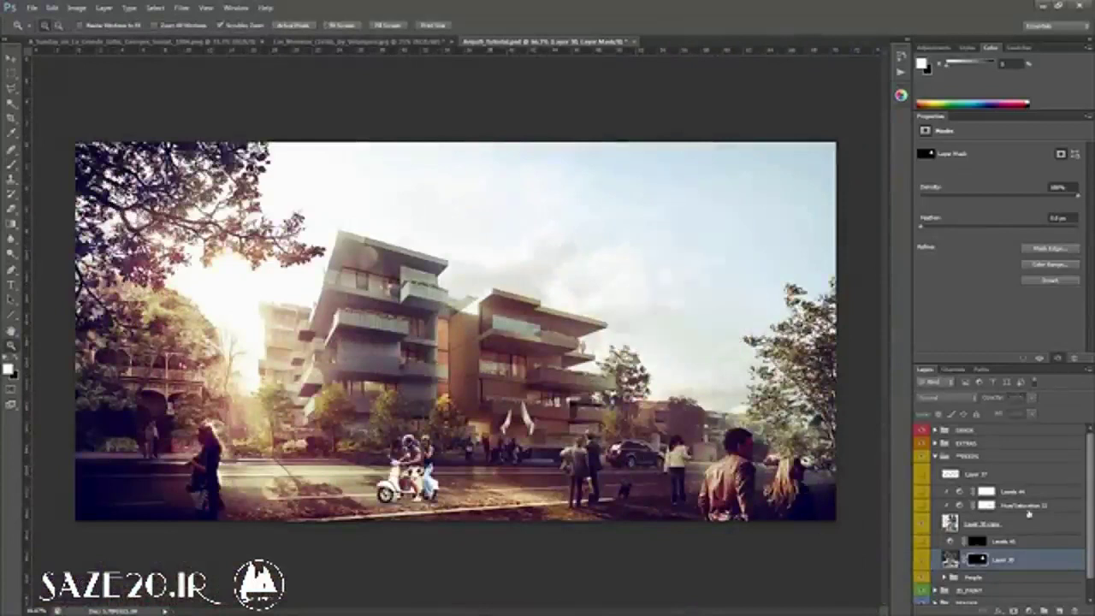
left_click(1026, 523)
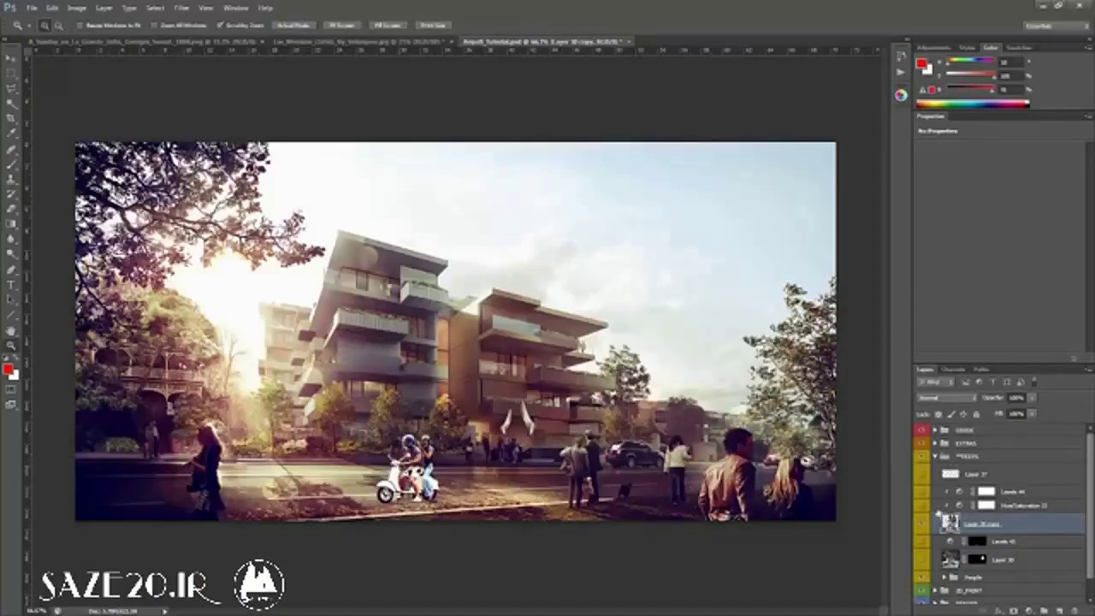
Add a Black & White adjustment layer above the topmost layer group to judge the image's tonal values.
left_click(990, 475)
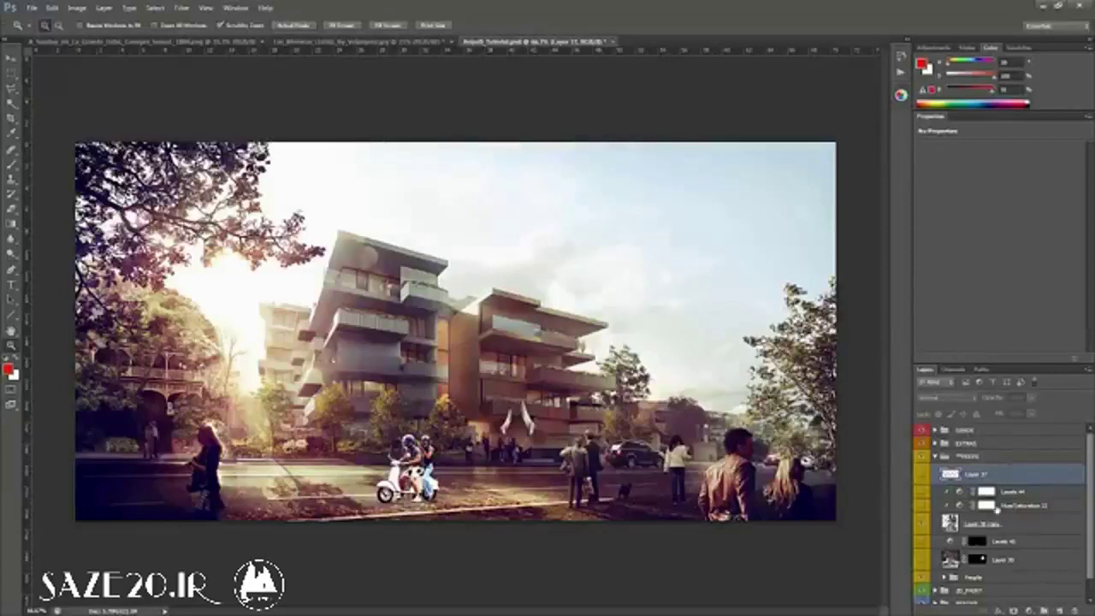
left_click(997, 432)
left_click(1044, 610)
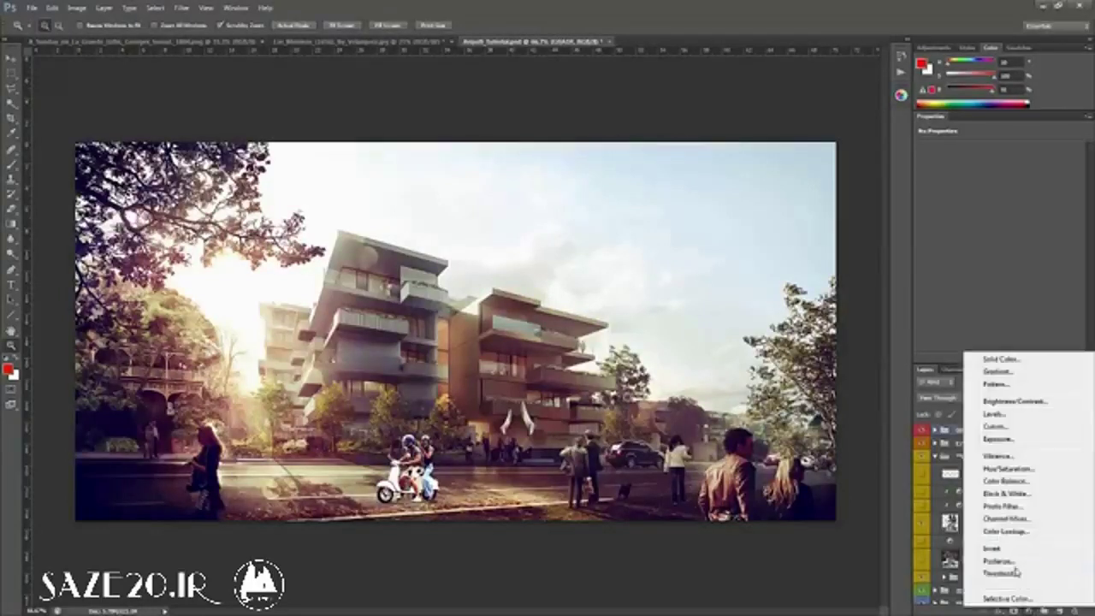
left_click(1019, 495)
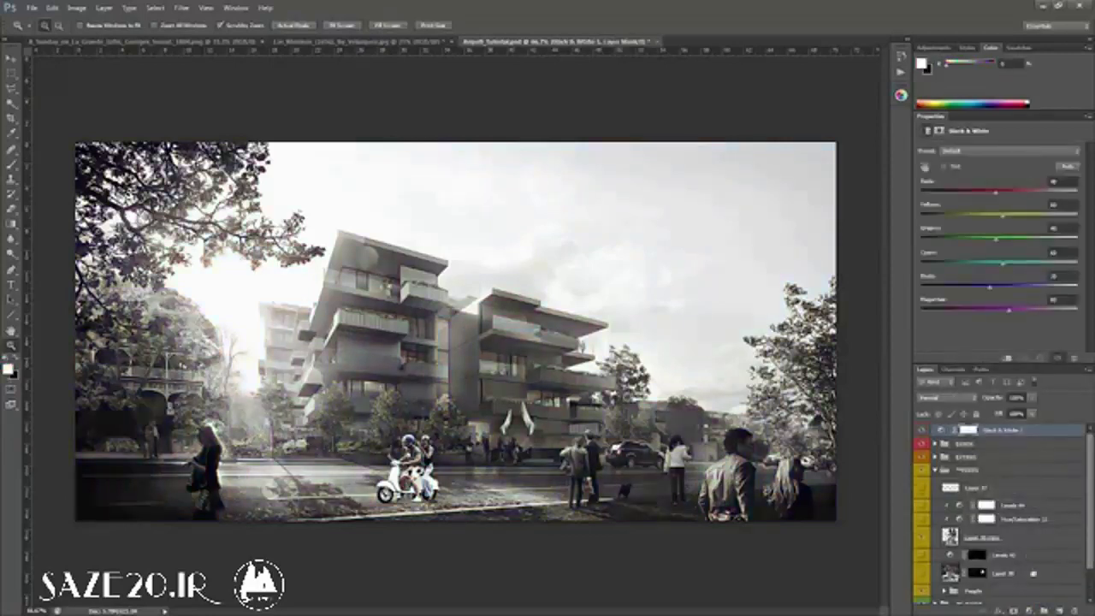
Add a Levels adjustment clipped to the scooter copy and lower its white output level to darken the highlights.
left_click(1015, 545)
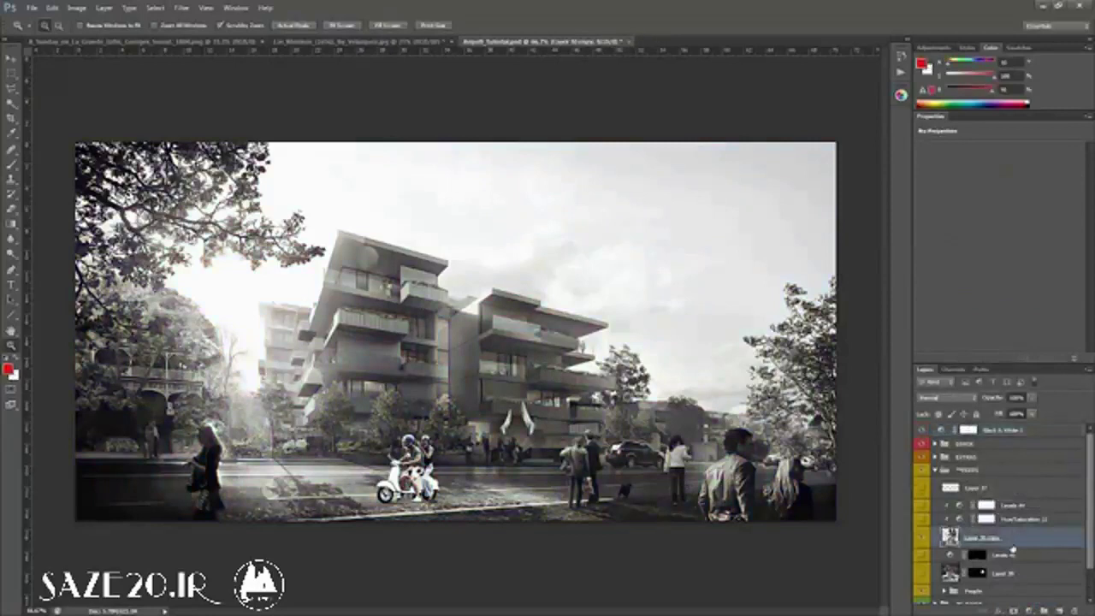
left_click(1002, 519)
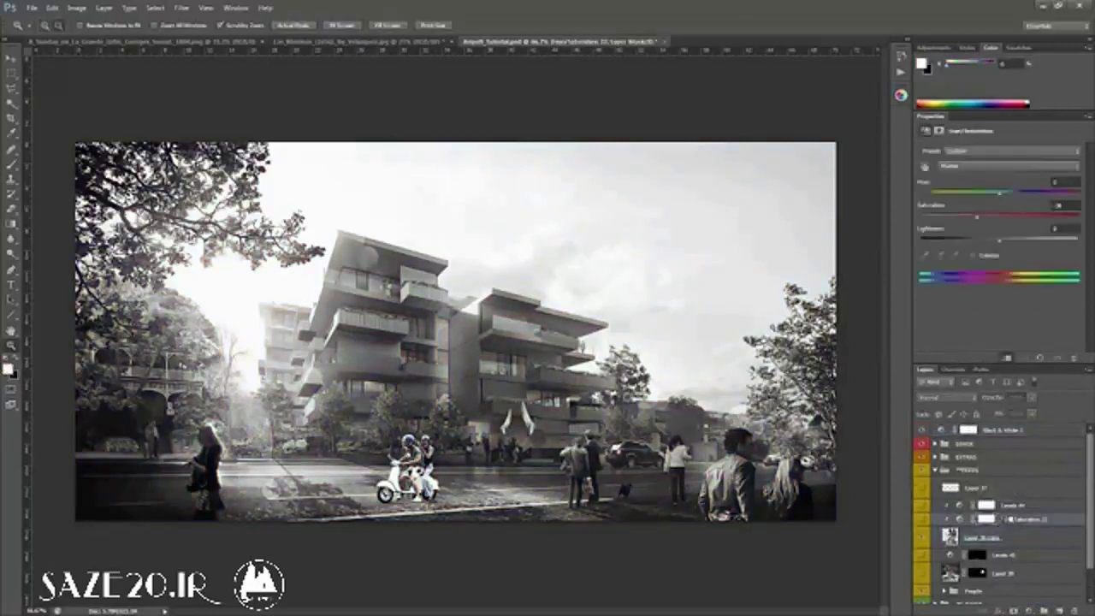
left_click(999, 539)
left_click(1032, 606)
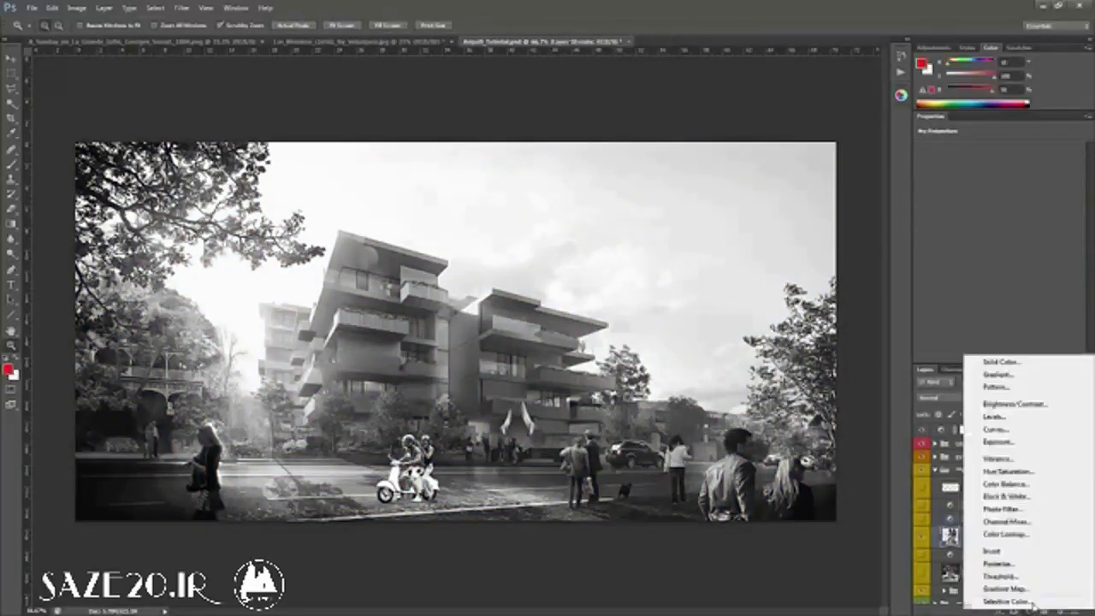
left_click(1032, 418)
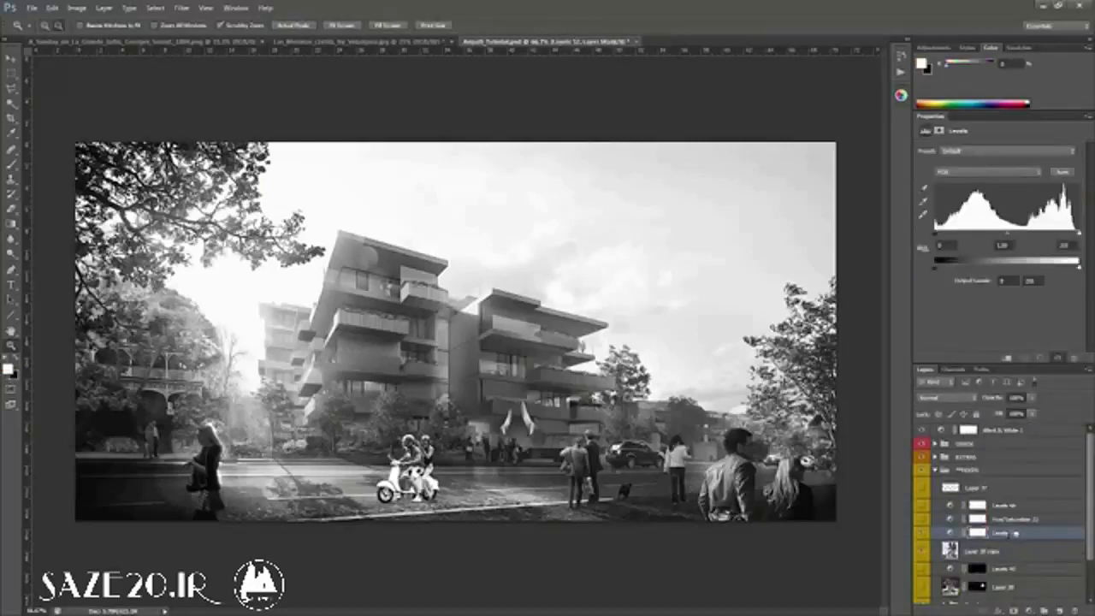
double_click(1014, 532)
left_click_drag(1076, 268, 1010, 271)
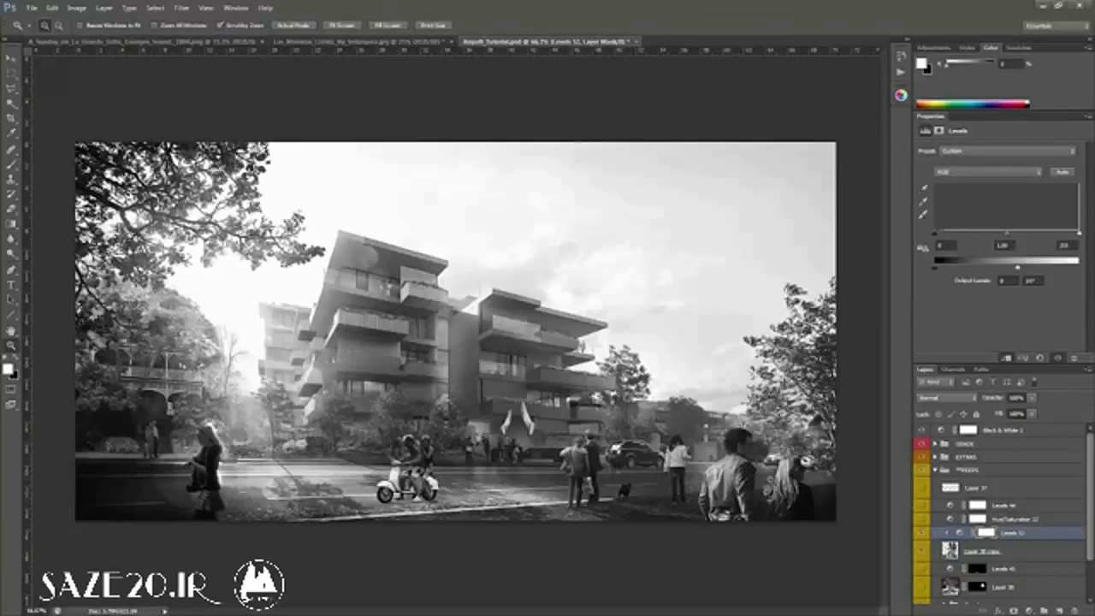
Fine-tune the scooter's Levels midtones and output range against the surrounding people, and hide the Black & White layer.
left_click(513, 455)
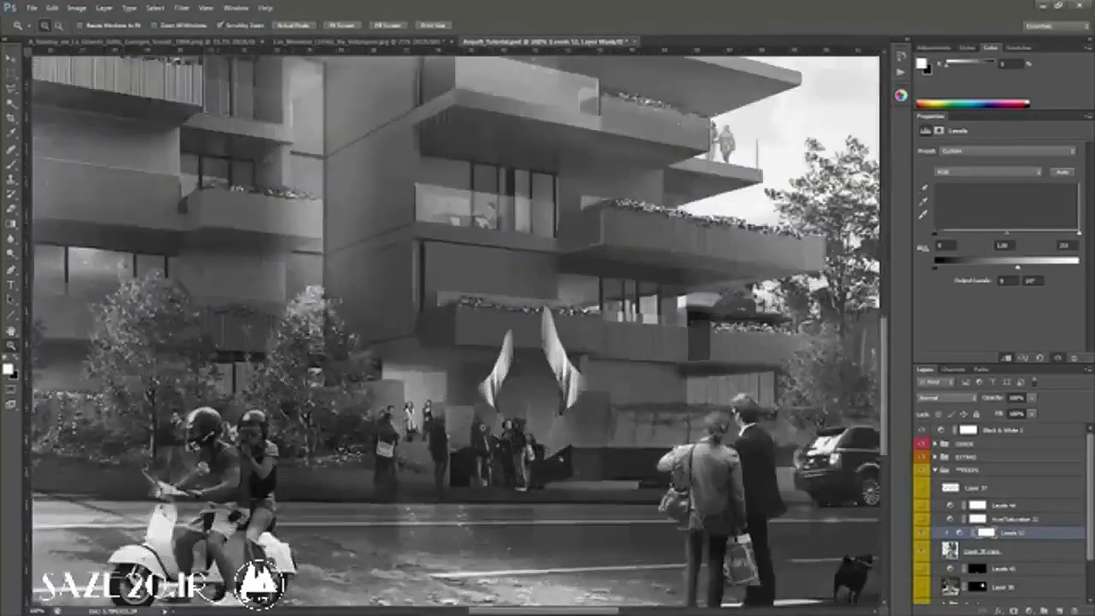
left_click(512, 466, "alt")
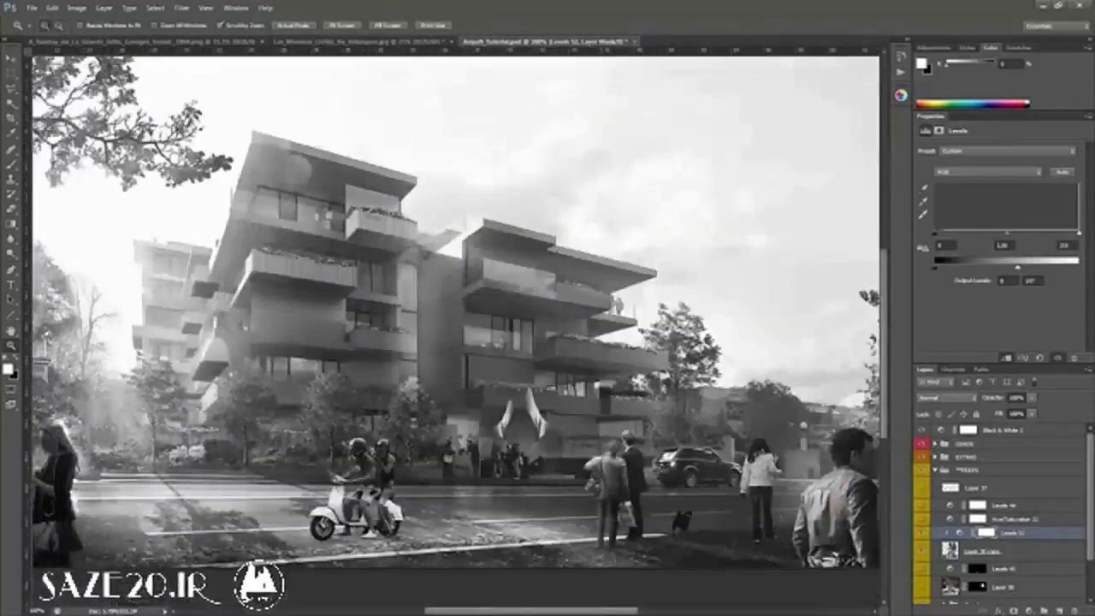
left_click(650, 478, "alt")
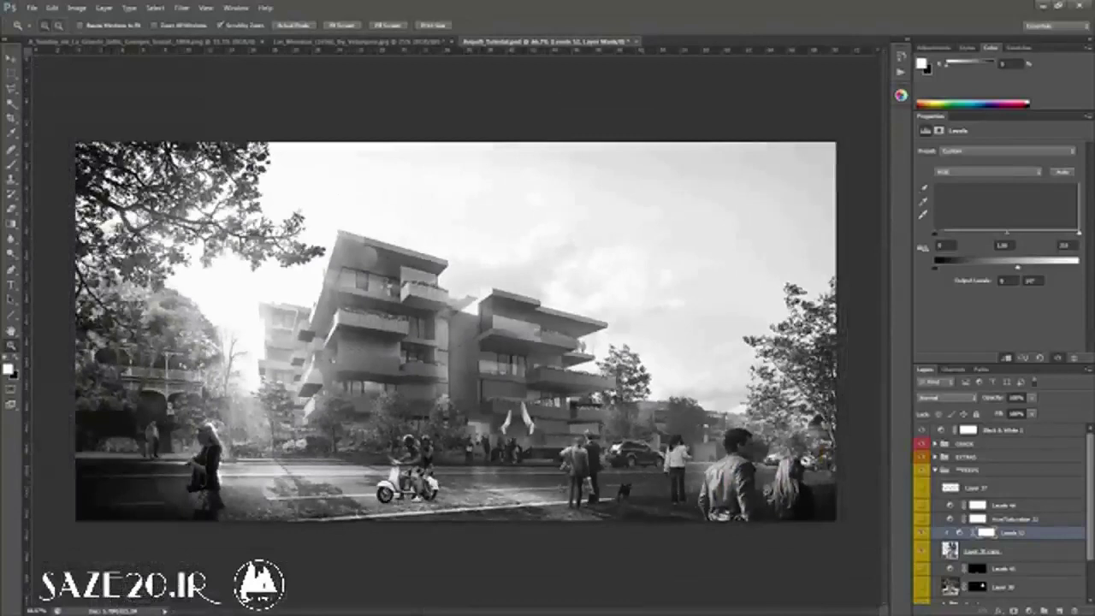
left_click(594, 446)
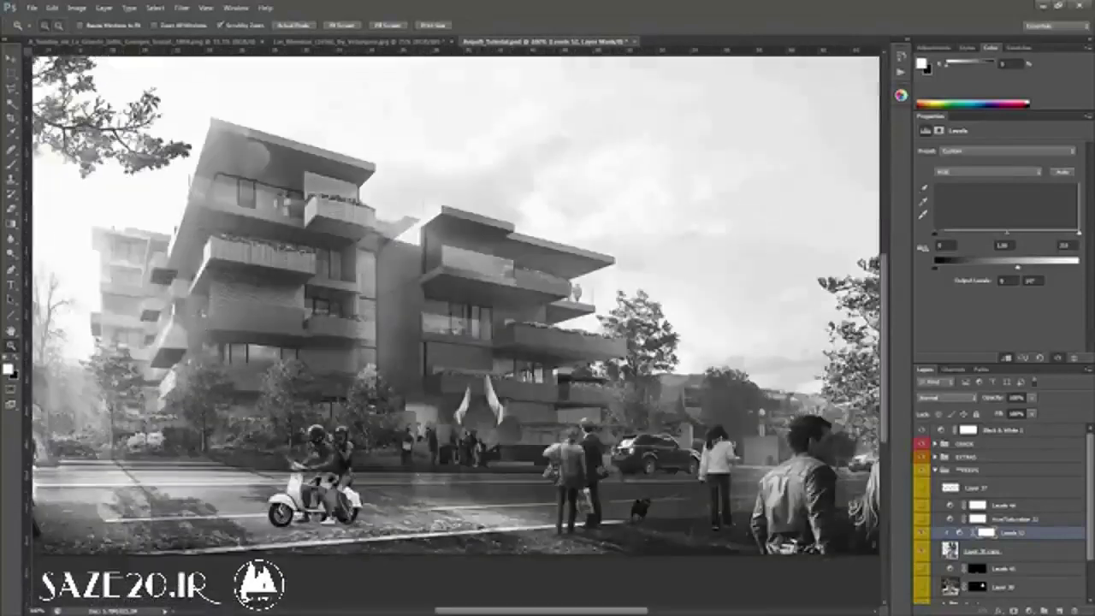
left_click(568, 477, "alt")
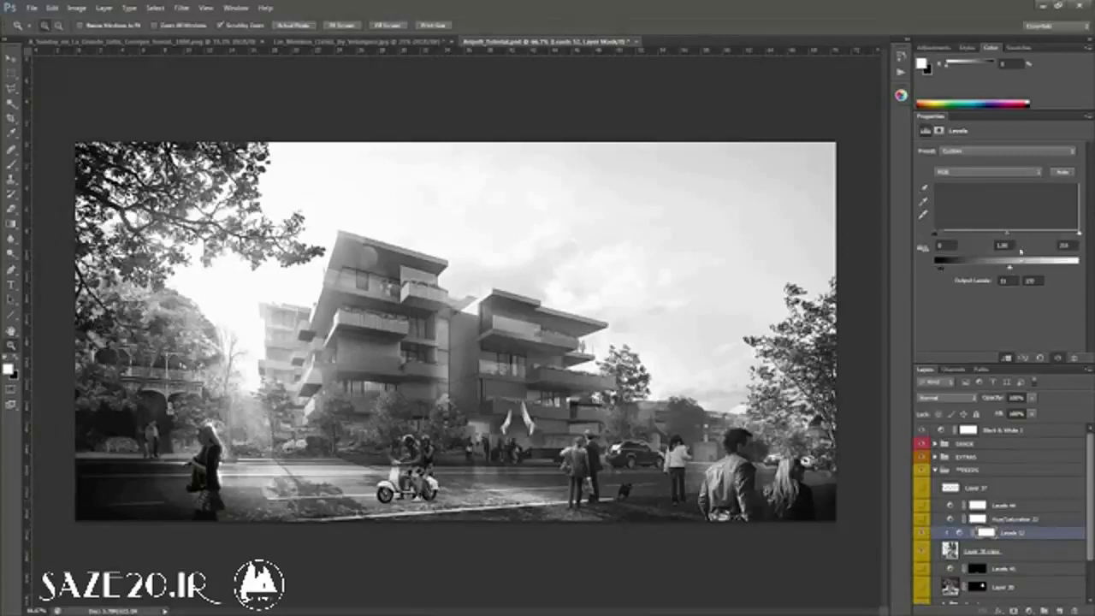
left_click_drag(1008, 268, 1004, 270)
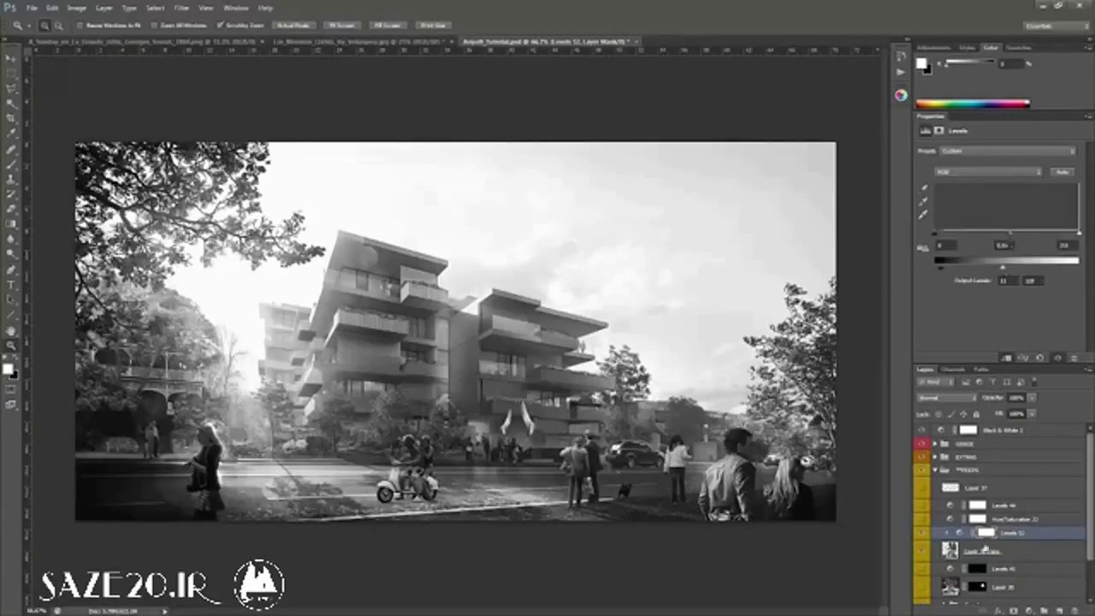
left_click(924, 430)
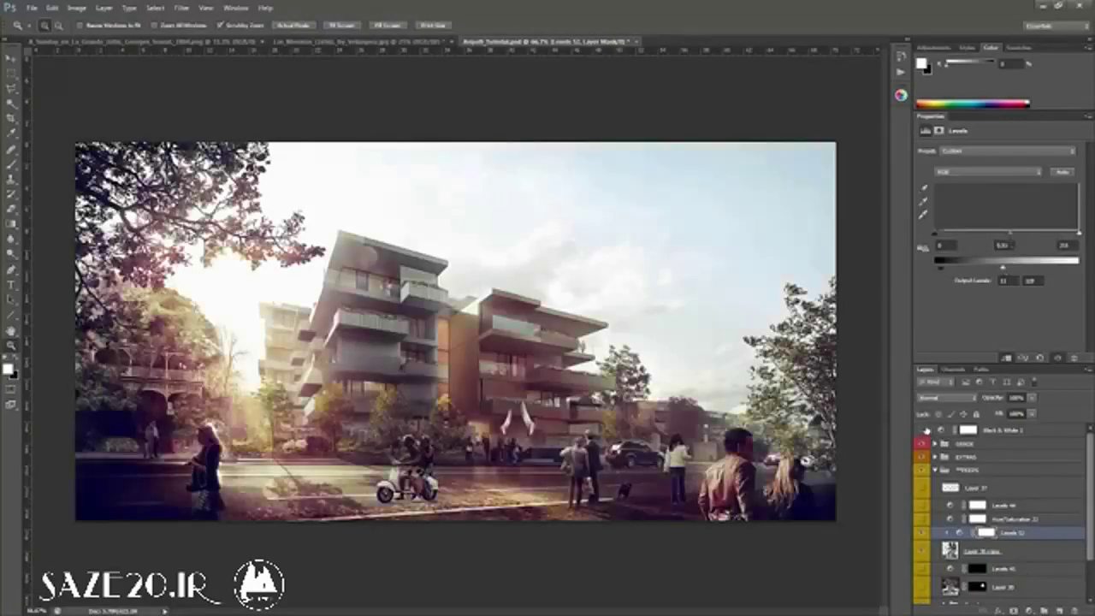
Add a Color Balance adjustment clipped to the scooter copy and shift its midtones slightly toward cyan and blue.
left_click(445, 455, "alt")
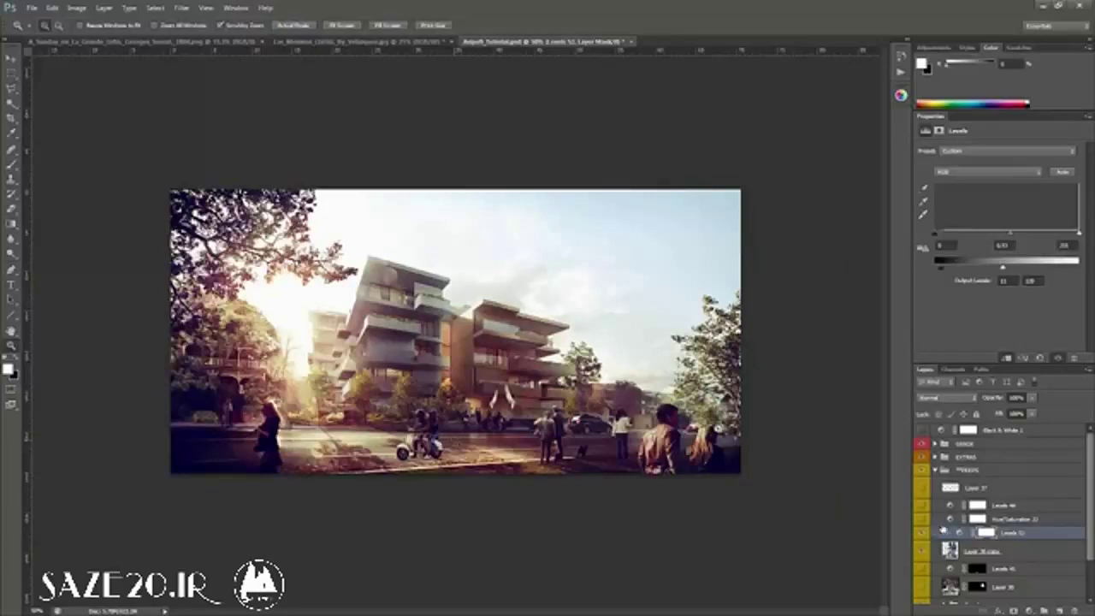
left_click(1033, 610)
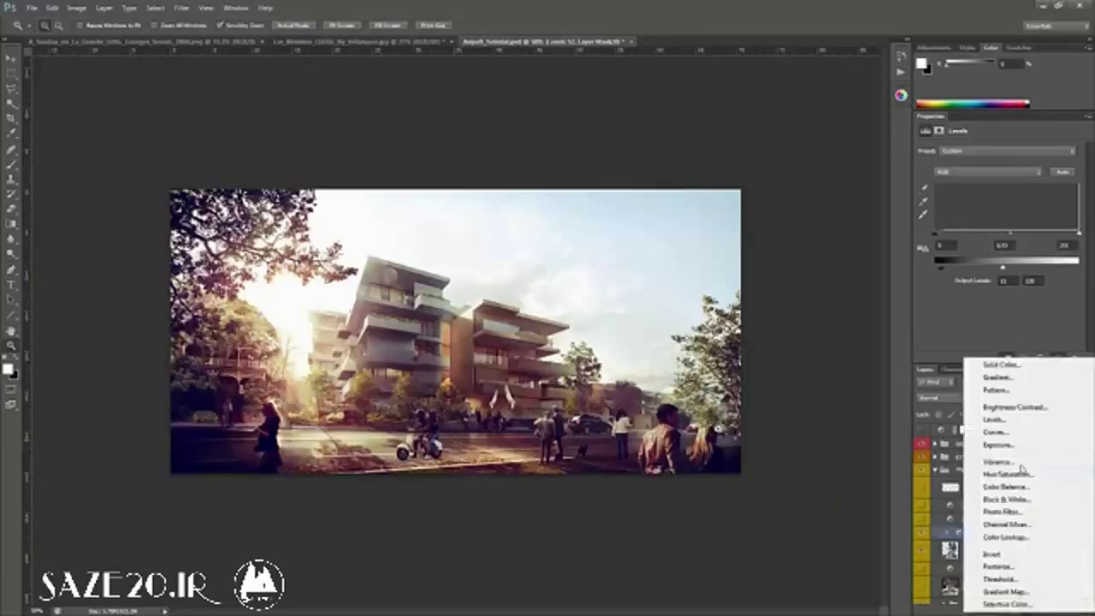
left_click(1022, 491)
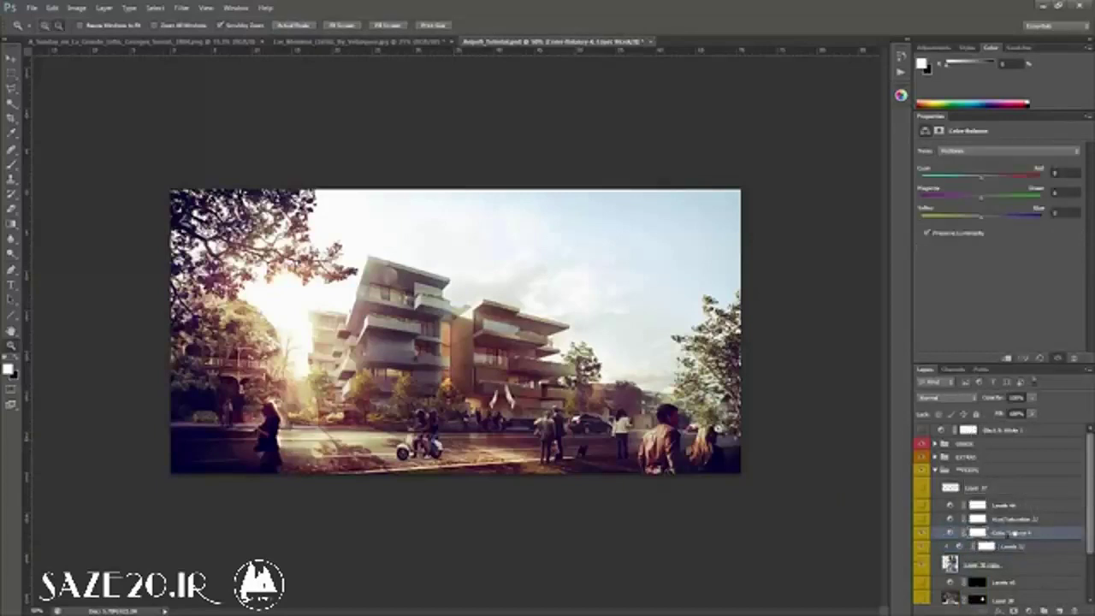
key("ctrl+alt+g")
left_click(975, 176)
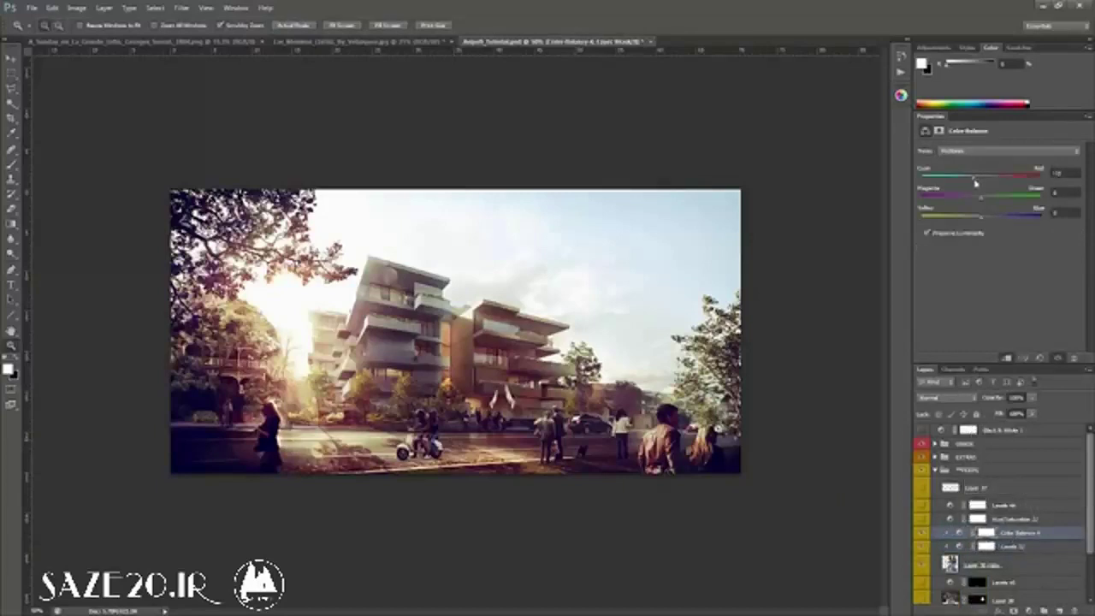
left_click_drag(983, 224, 987, 222)
key("ctrl+plus")
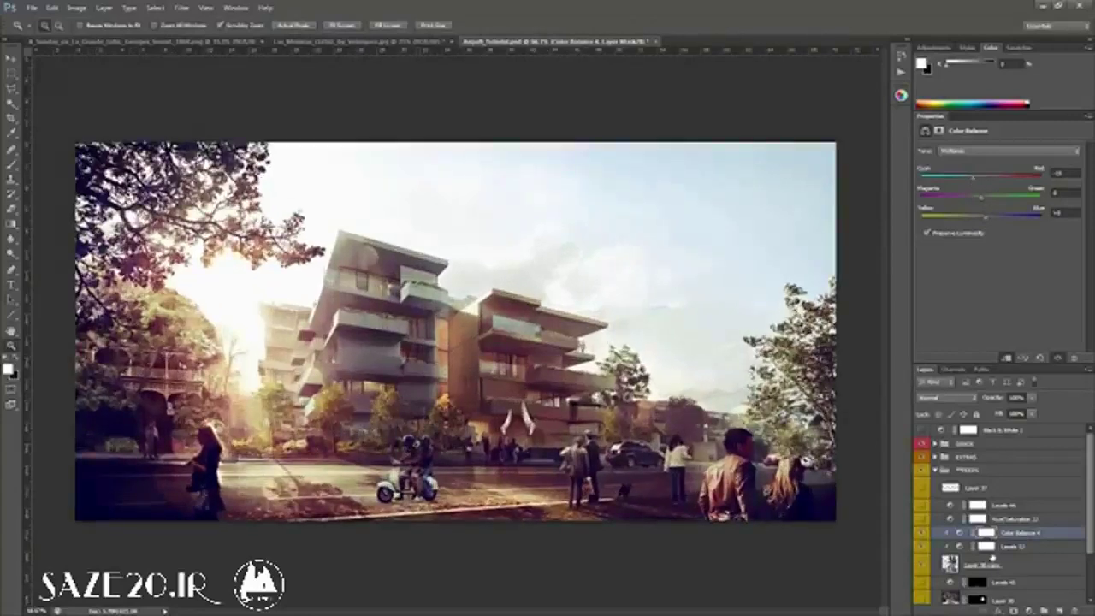
scroll(1076, 557, "down", 3)
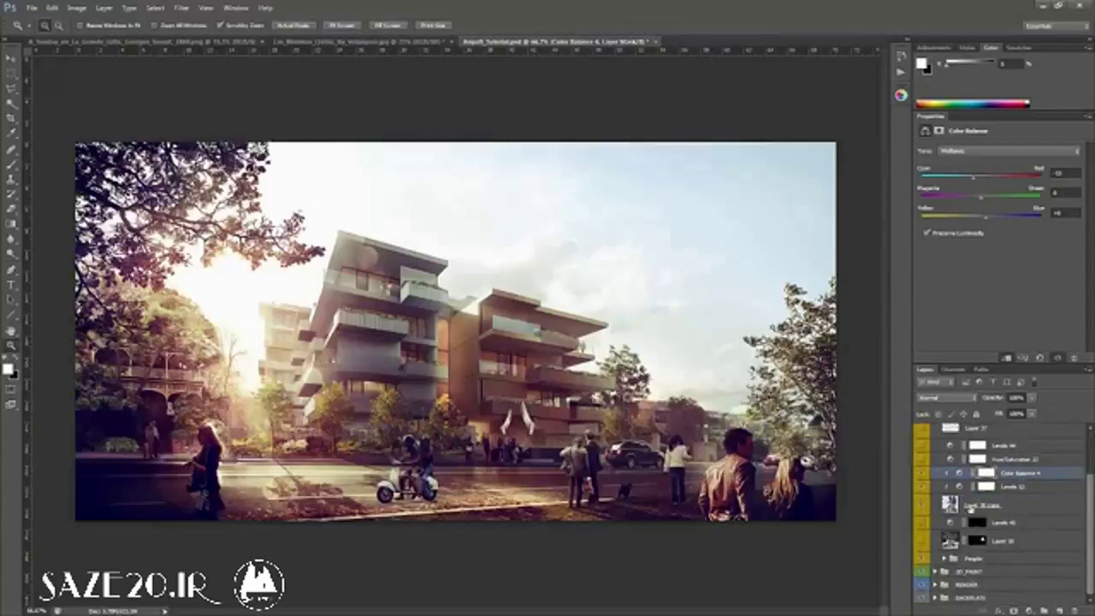
left_click(421, 513)
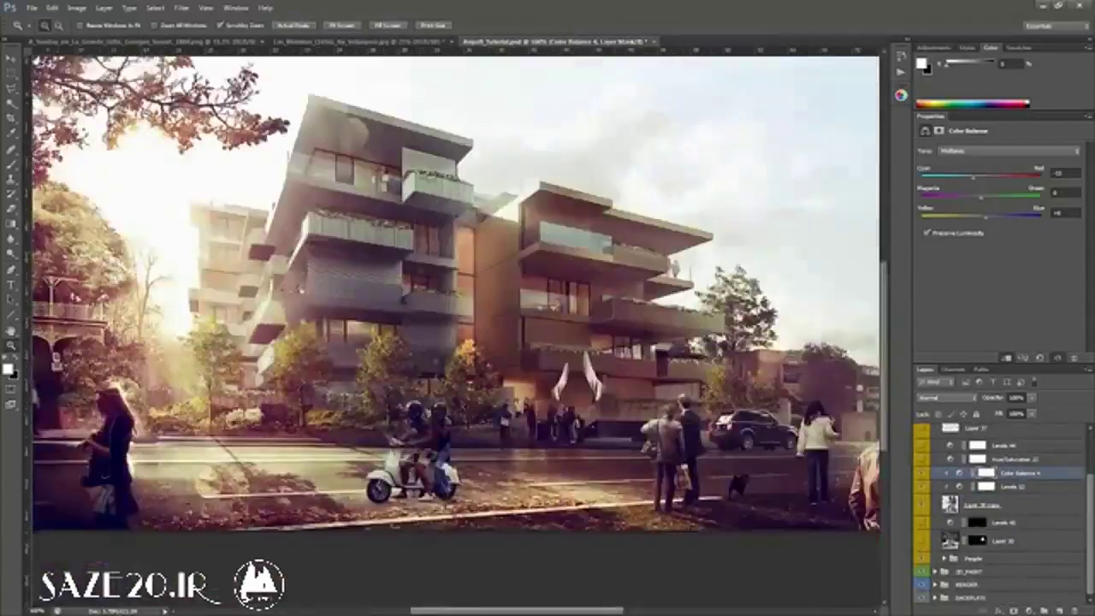
Compare the whole street scene with the Las Meninas reference painting, examining its light and shadows around the figures.
left_click(421, 514, "alt")
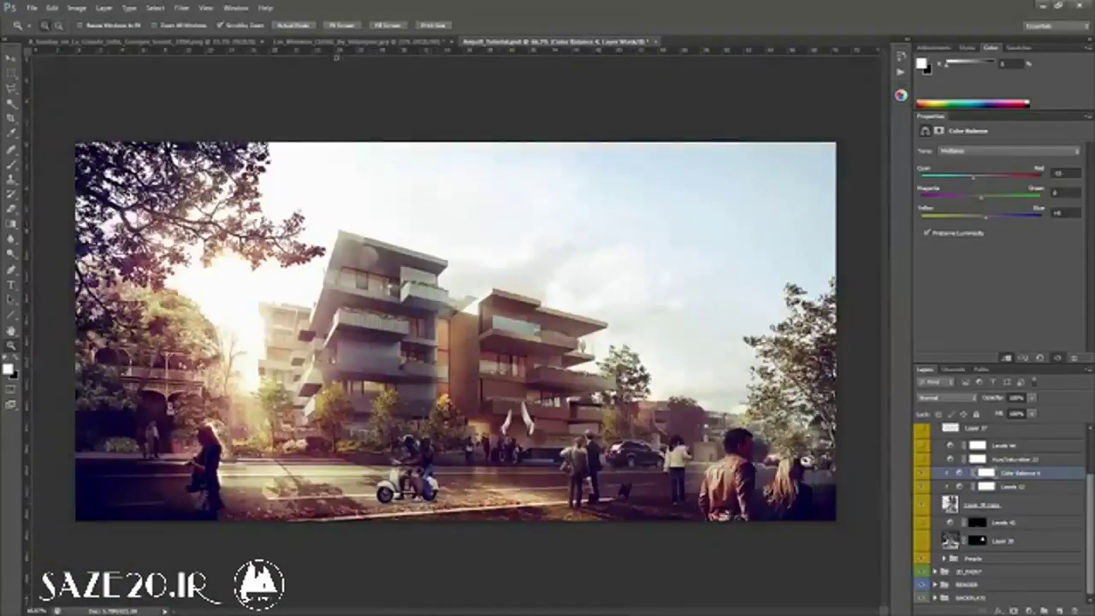
left_click(342, 41)
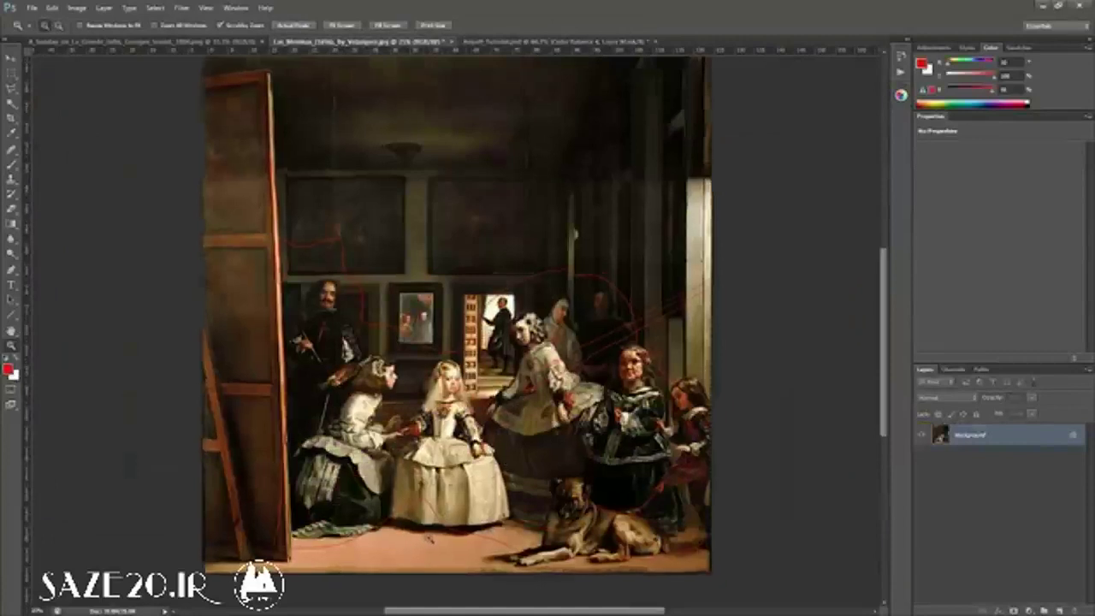
left_click(417, 541)
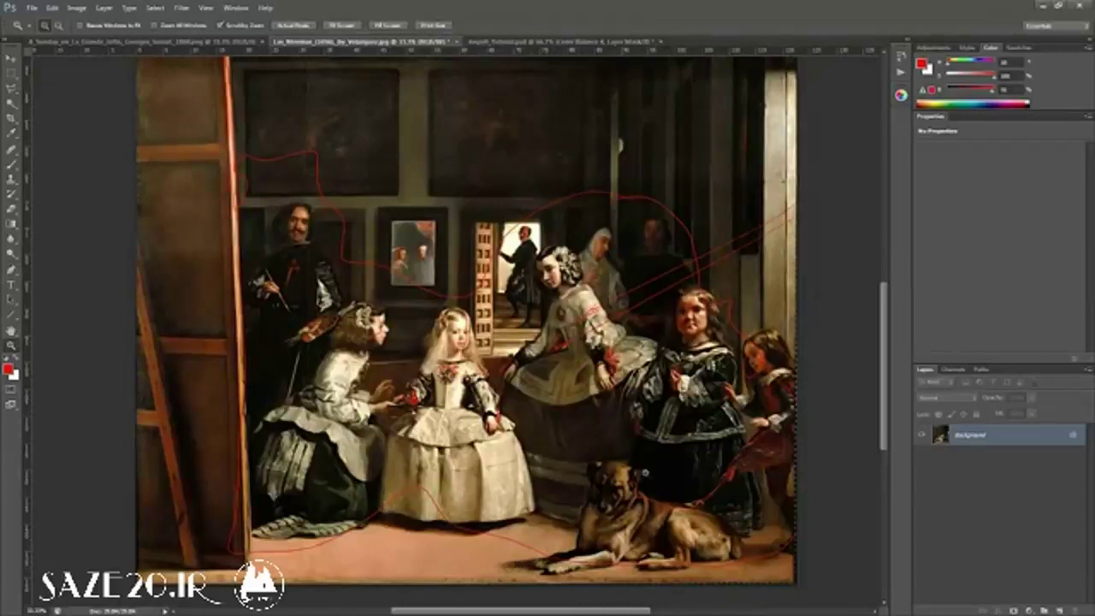
left_click(609, 42)
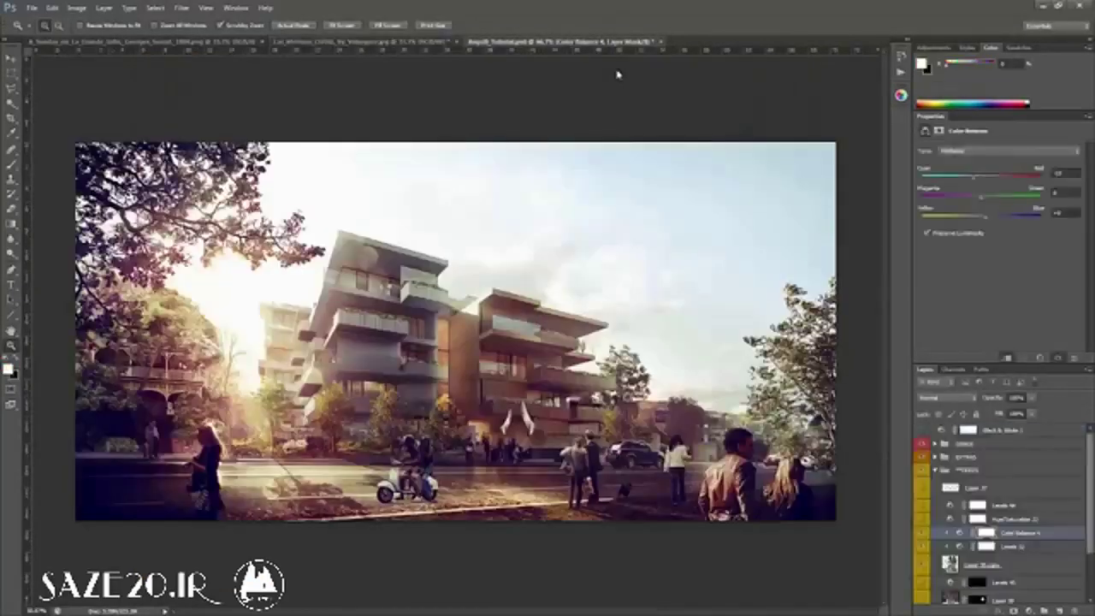
Duplicate the scooter copy layer and keep the duplicate beneath the original scooter and its clipped adjustments.
left_click(1006, 565)
scroll(1006, 541, "down", 2)
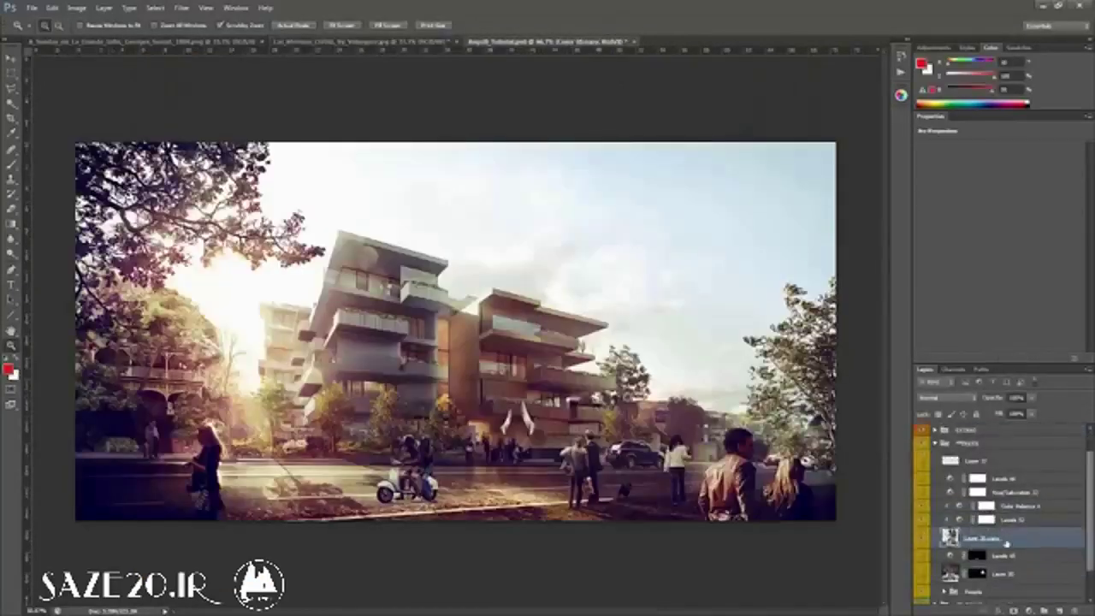
key("ctrl+j")
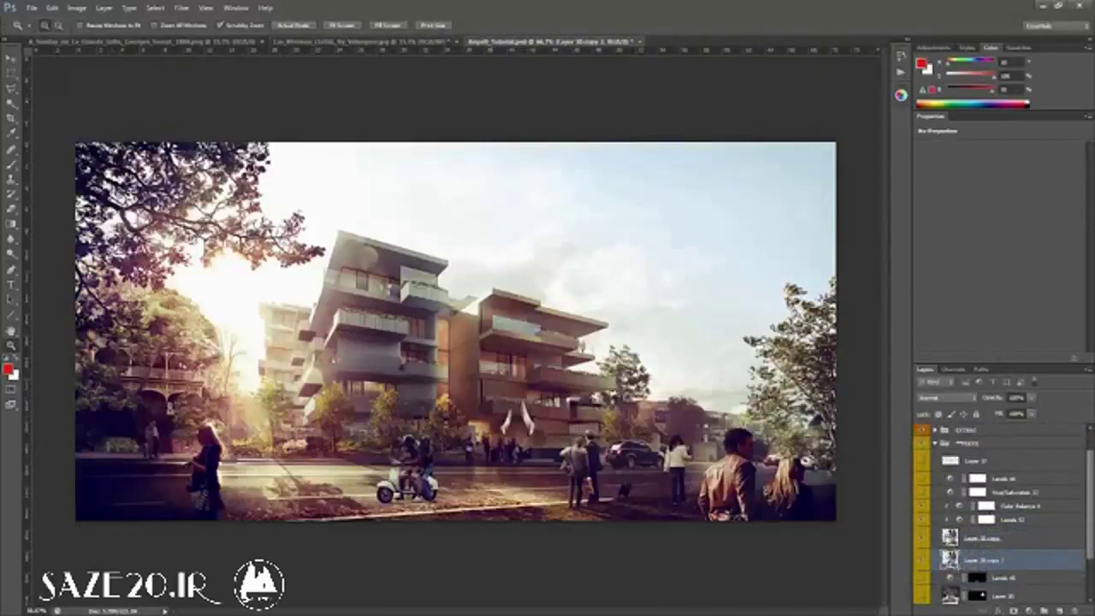
key("ctrl+t")
right_click(412, 463)
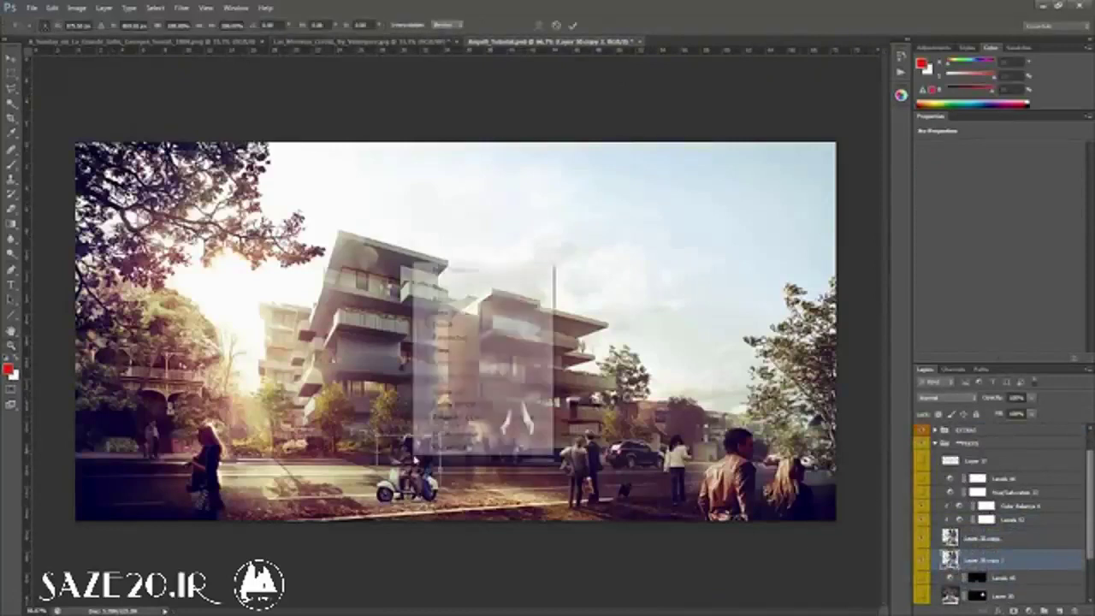
left_click(983, 556)
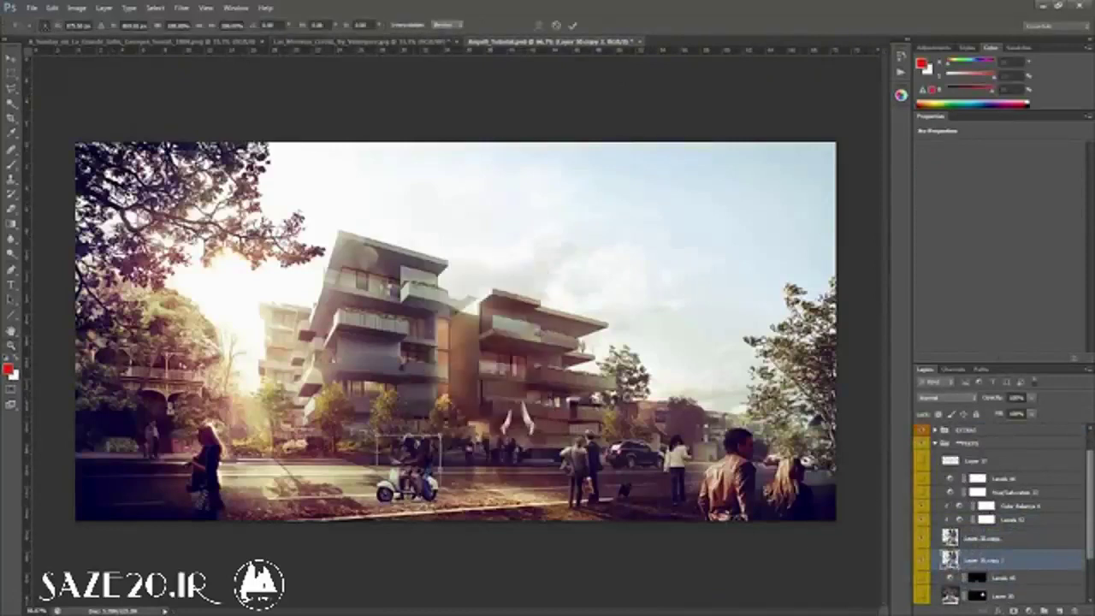
key("Return")
key("z")
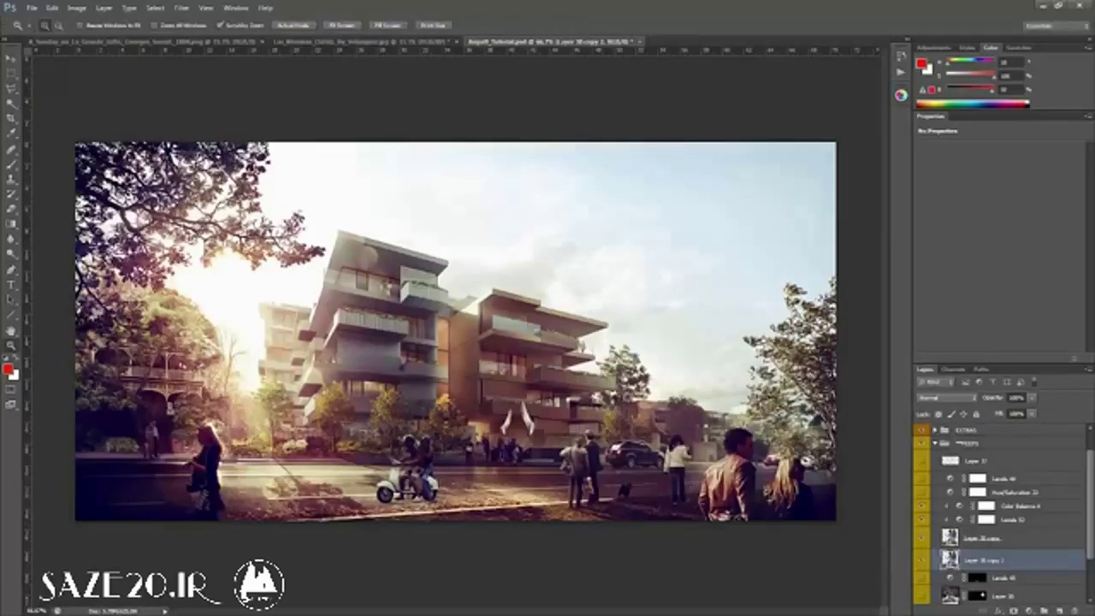
Distort the duplicate scooter into a flattened, upside-down shape slanting away across the road below the wheels as a cast shadow.
key("ctrl+t")
right_click(414, 456)
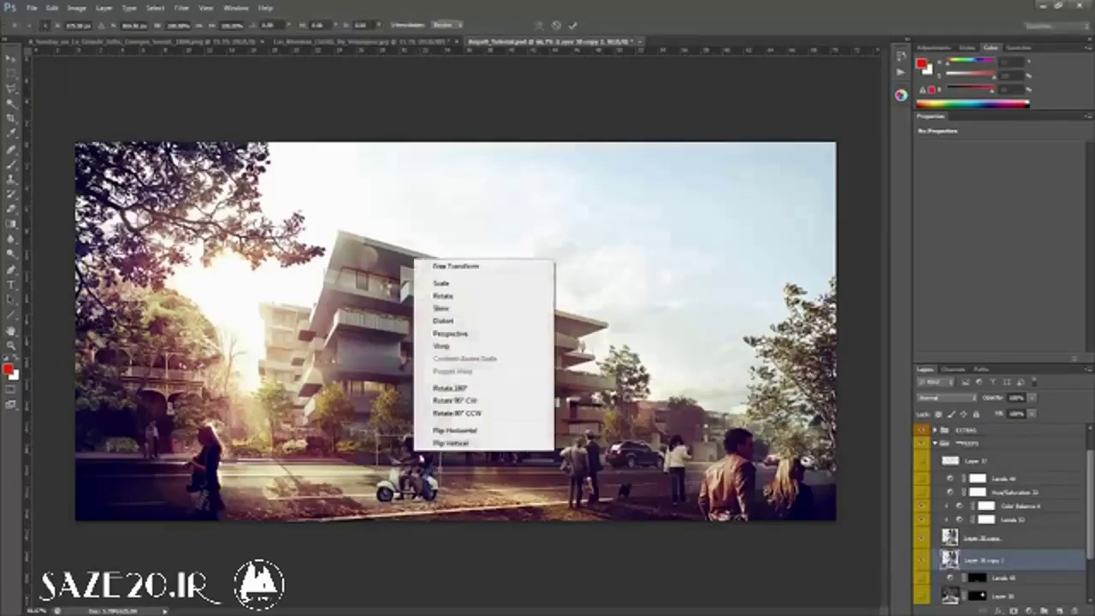
left_click(474, 326)
left_click_drag(411, 440, 436, 502)
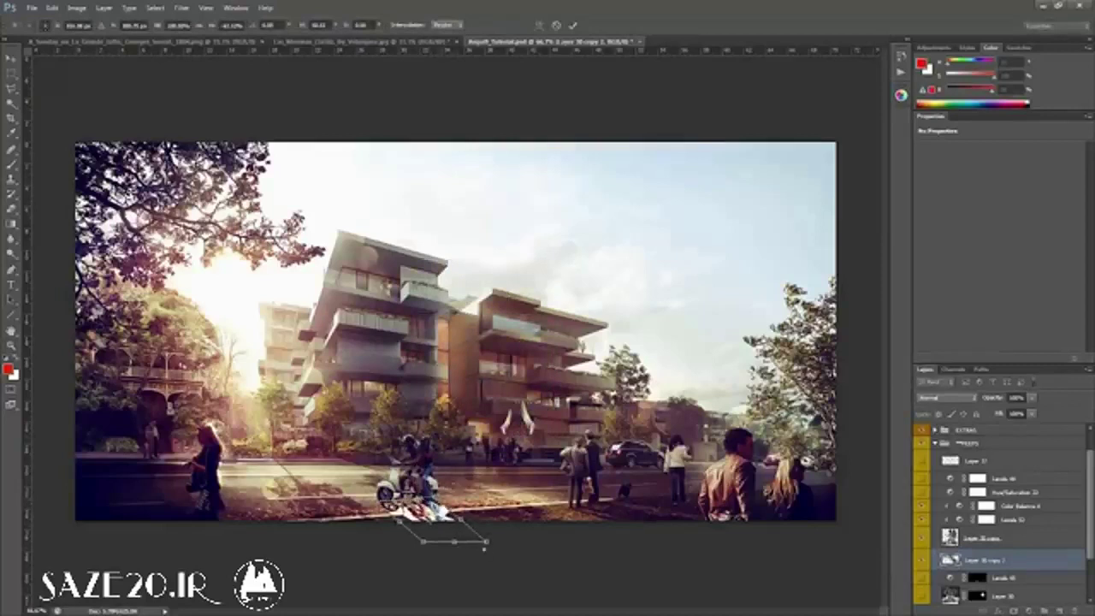
left_click_drag(487, 540, 519, 533)
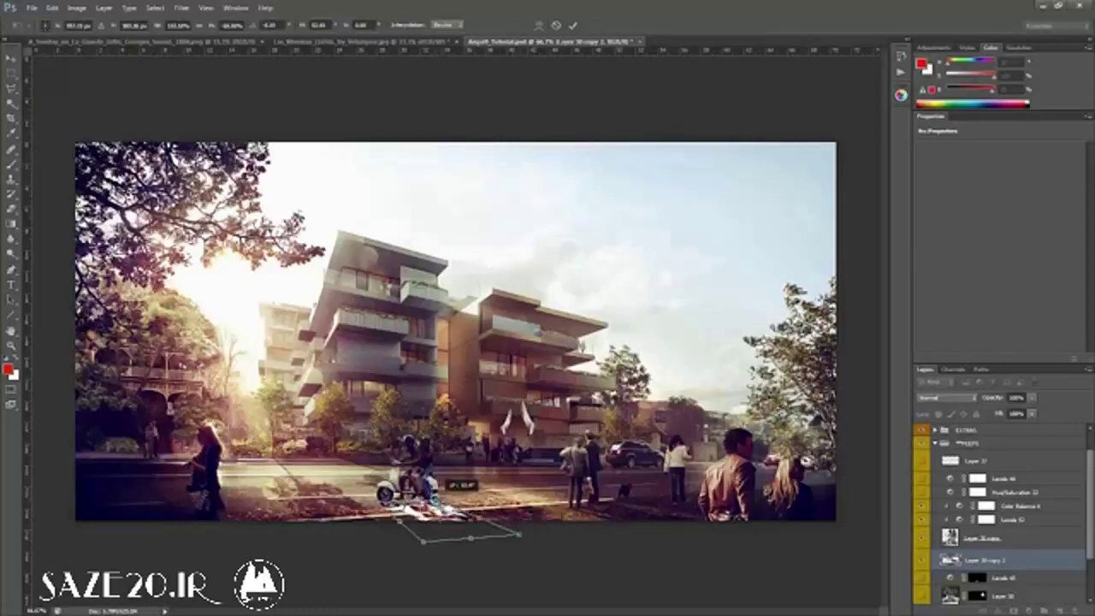
key("Return")
key("z")
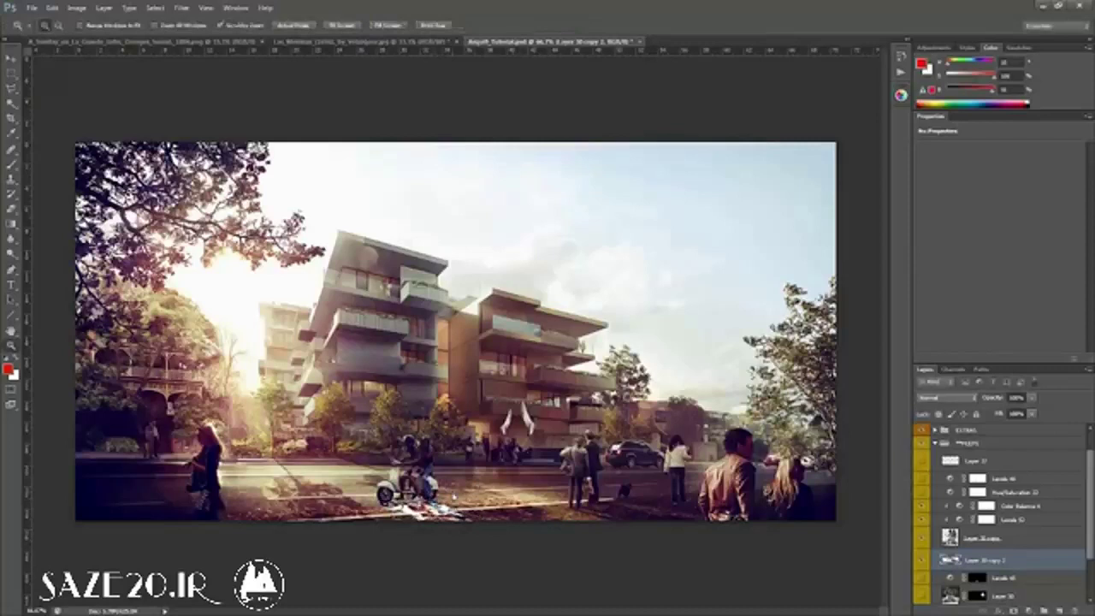
Turn the distorted duplicate black with Hue/Saturation, fully desaturating it and setting its lightness to -100.
key("i")
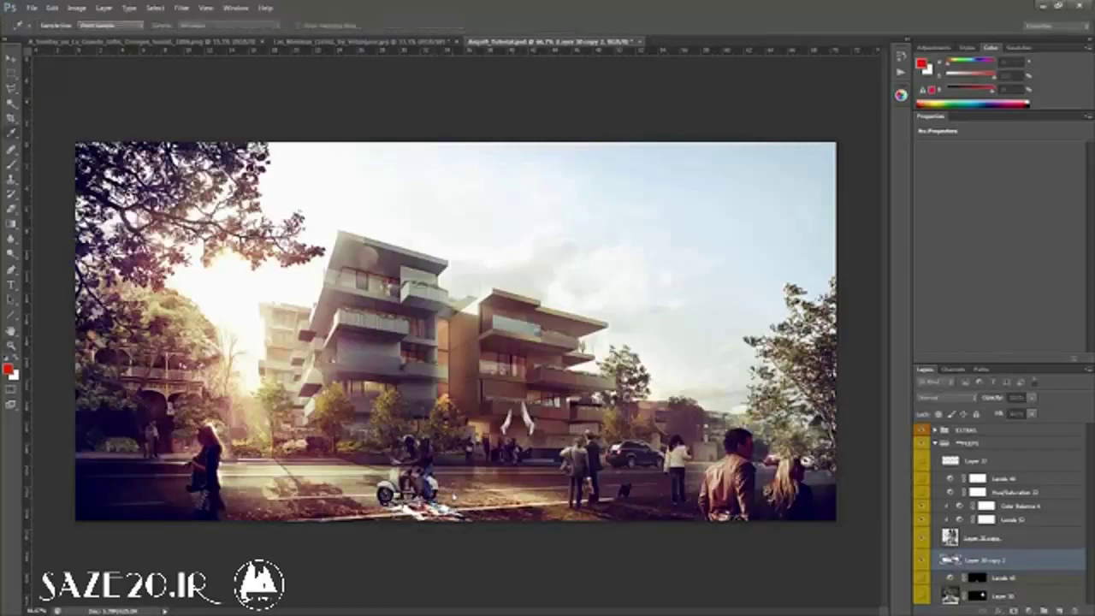
key("ctrl+u")
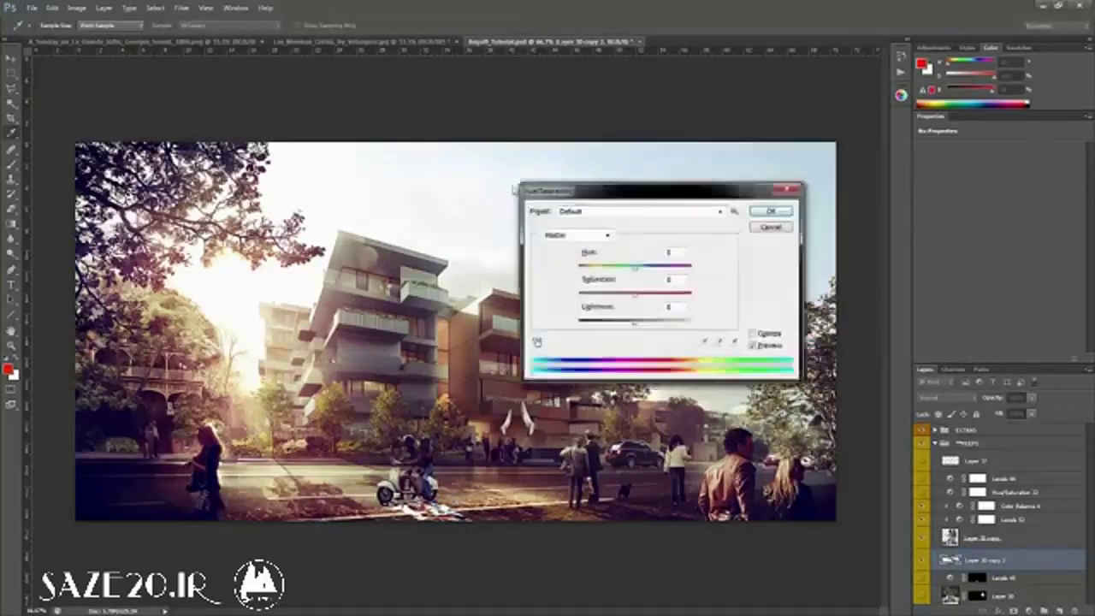
left_click_drag(579, 189, 527, 163)
left_click_drag(564, 269, 525, 268)
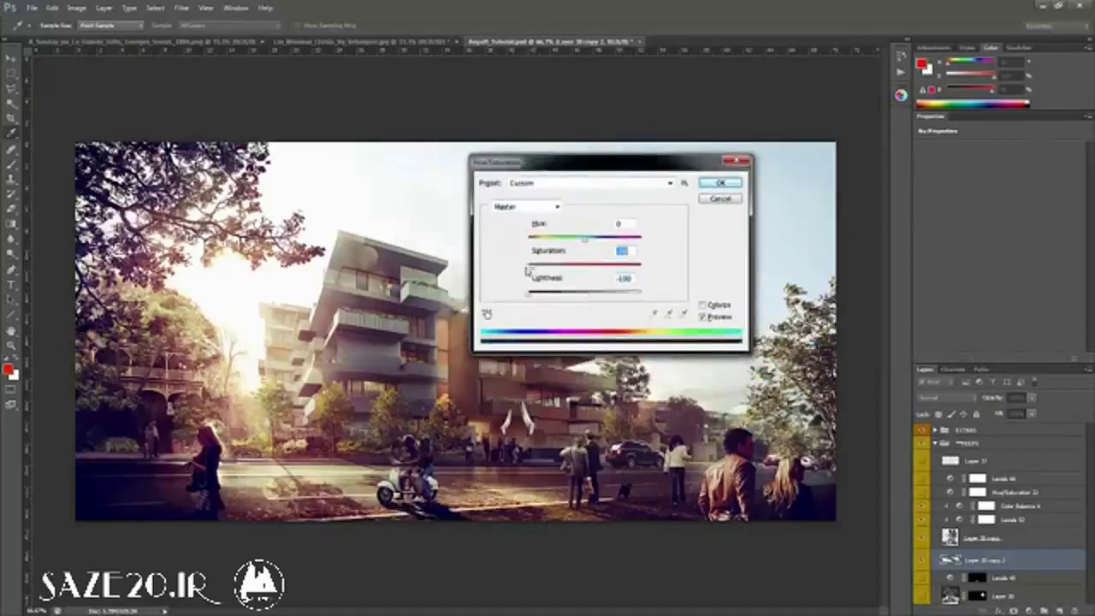
left_click(720, 184)
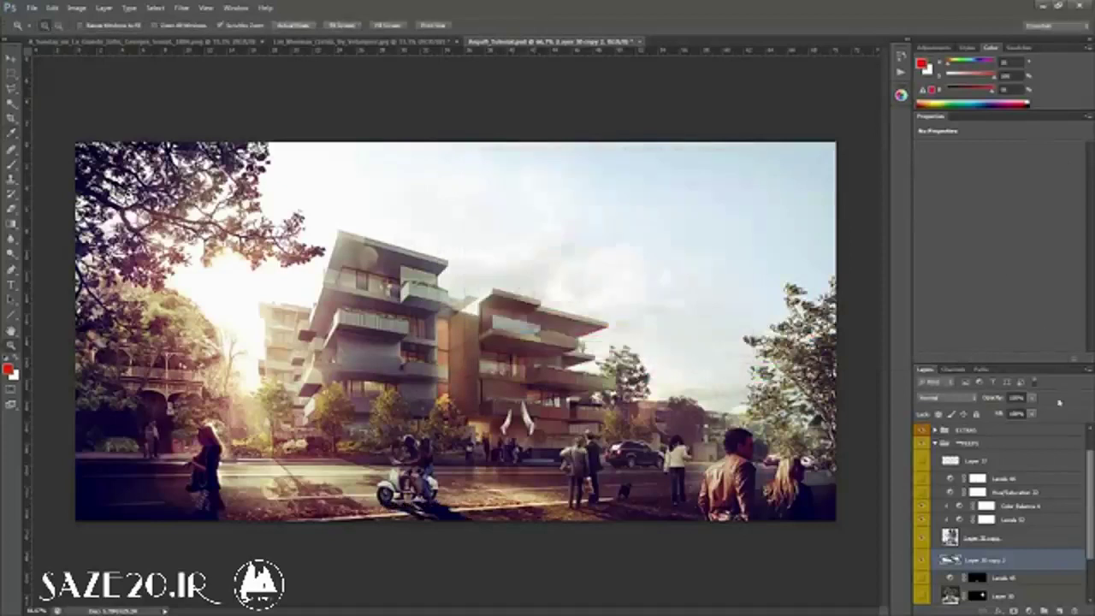
Lower the cast shadow layer's fill to about 20% so it blends with the road, judging it up close and in full view.
left_click(1032, 415)
left_click(1005, 428)
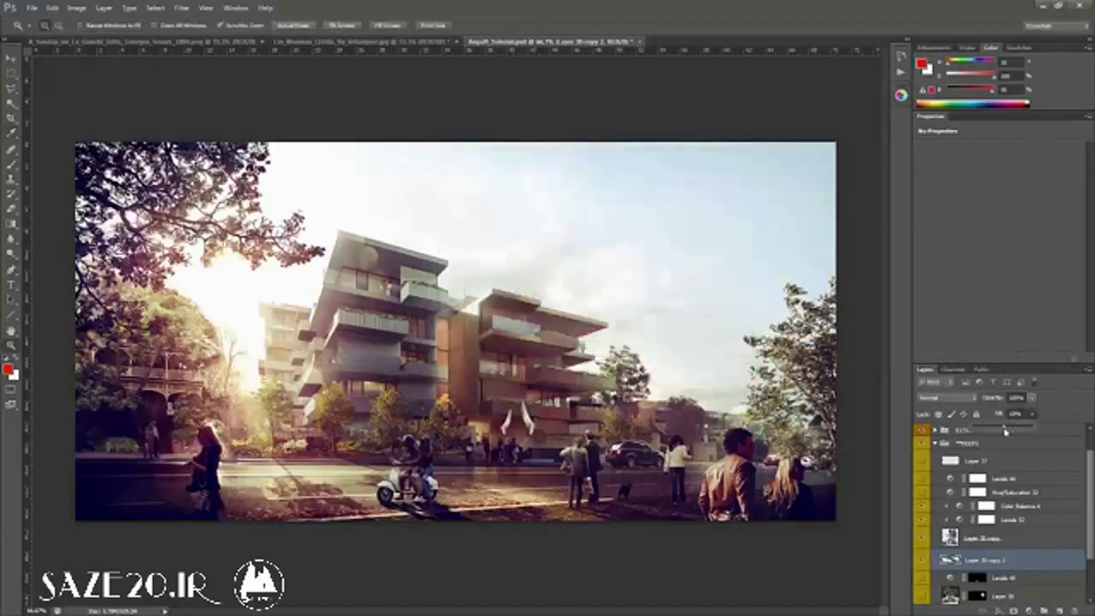
left_click_drag(1005, 432, 994, 432)
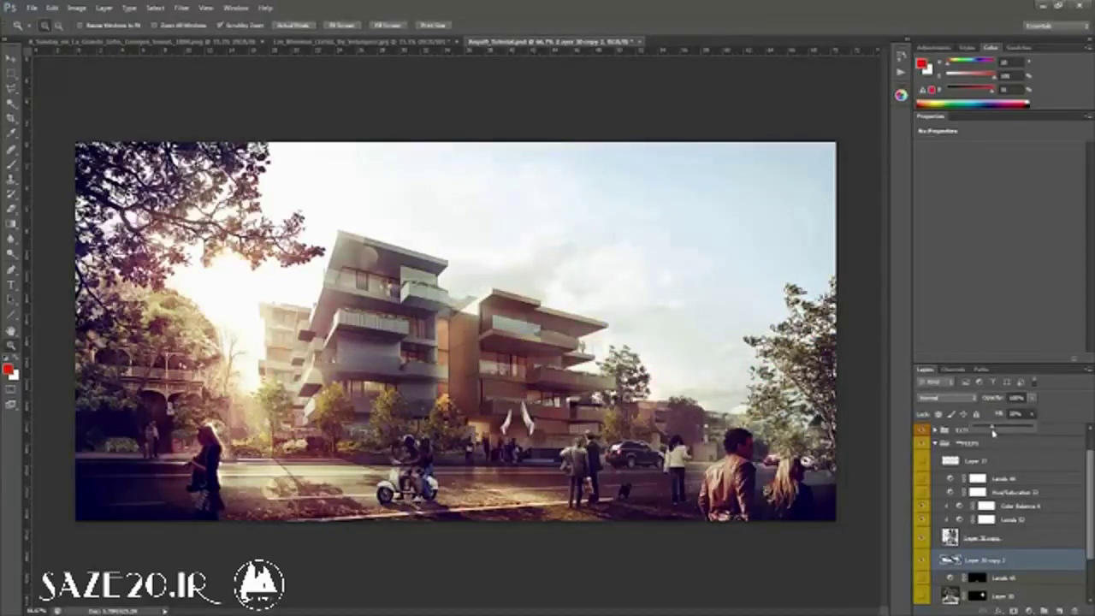
key("ctrl+plus")
left_click(480, 532)
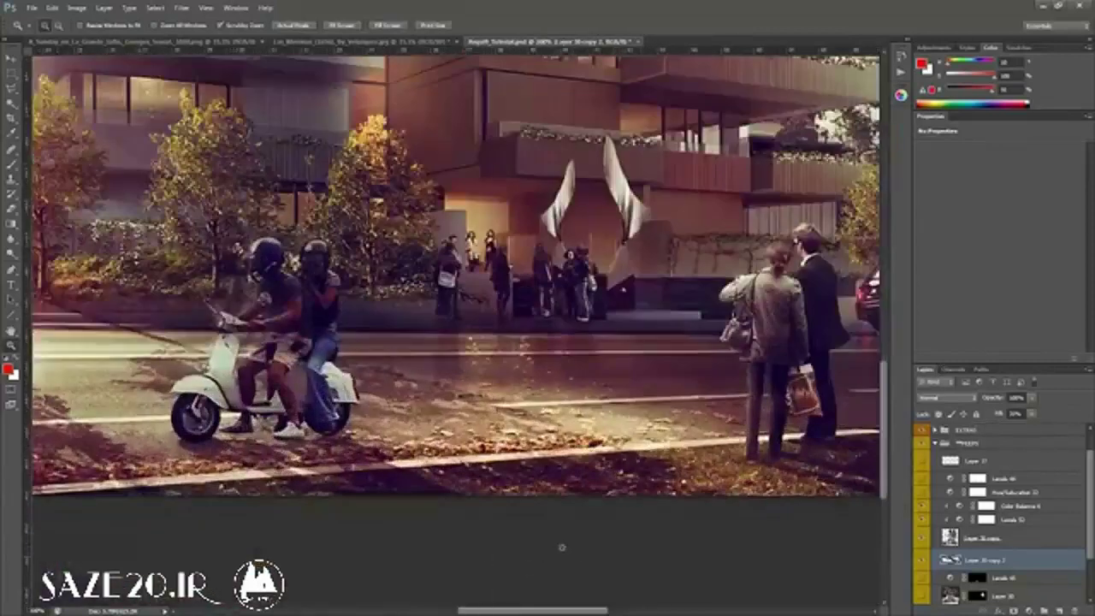
left_click_drag(1032, 415, 1030, 431)
key("ctrl+minus")
key("ctrl+minus")
key("ctrl+minus")
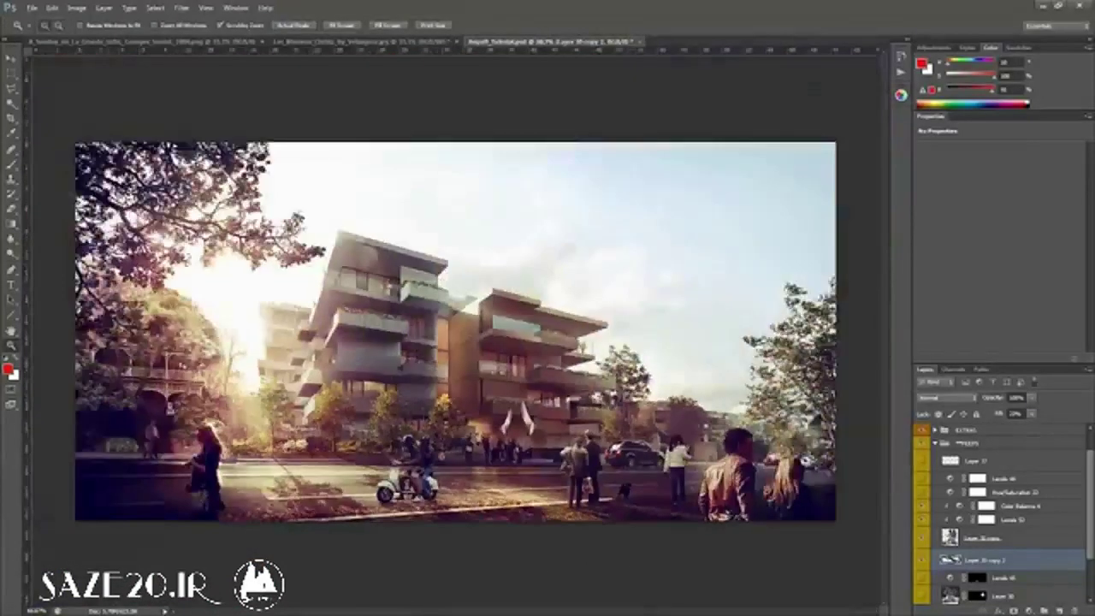
Add a new layer above the cast shadow and paint soft black contact shadows under the scooter's wheels and the rider's foot.
left_click(1059, 610)
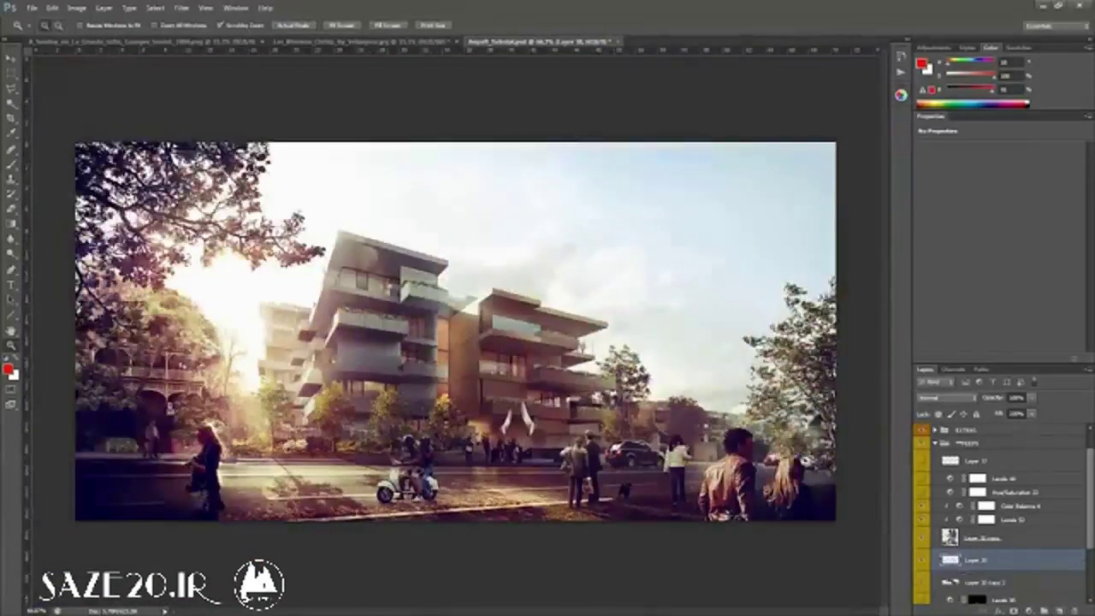
double_click(386, 504)
left_click(385, 504)
key("b")
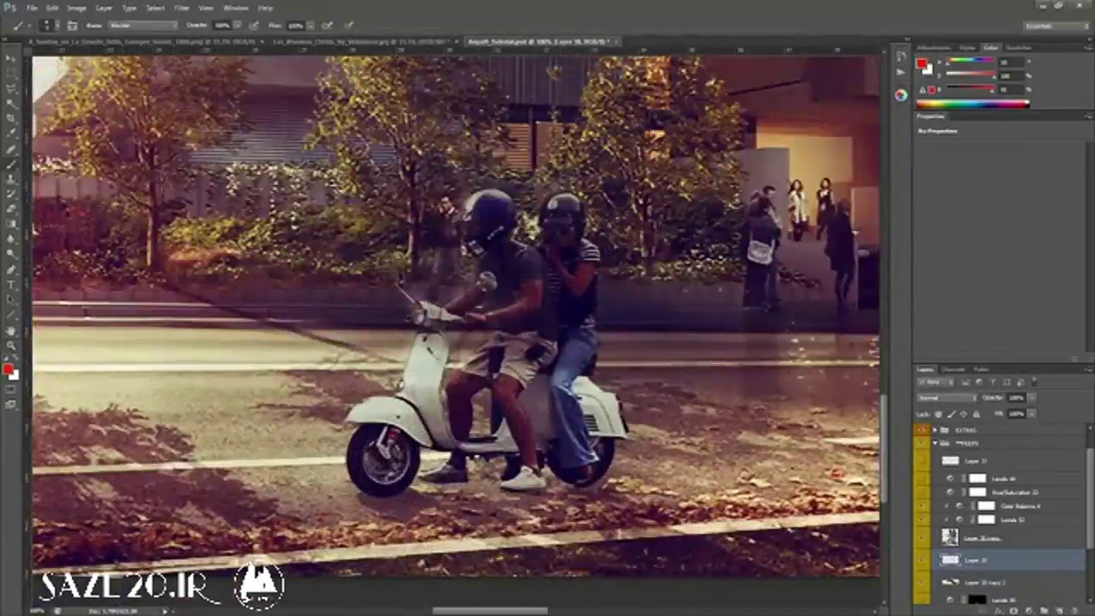
key("x")
key("d")
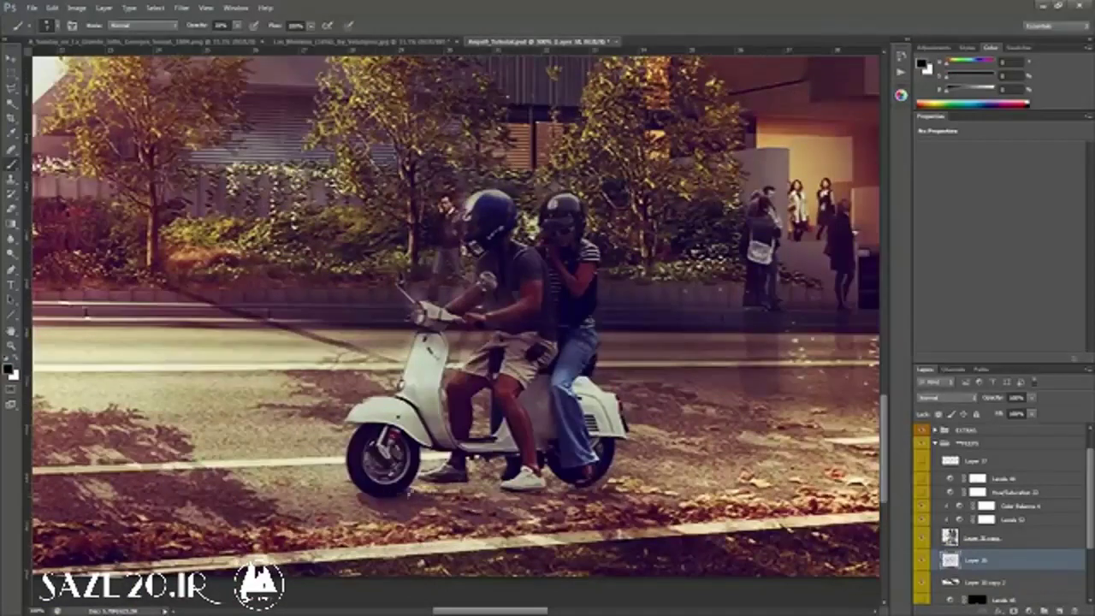
left_click_drag(440, 480, 467, 482)
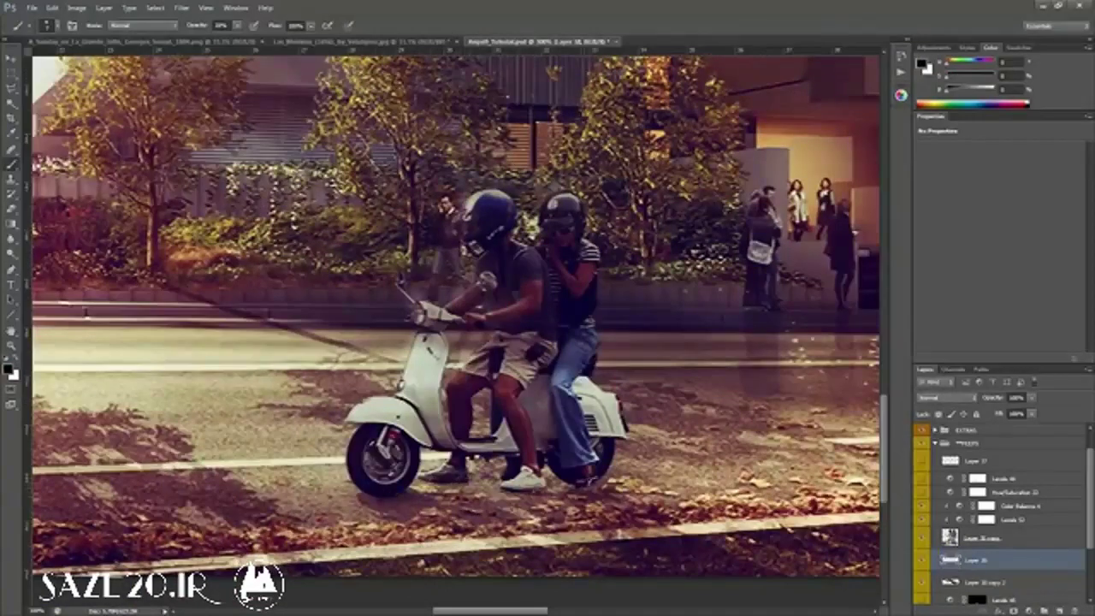
left_click_drag(571, 486, 591, 479)
Examine how the scooter and its shadows sit in the scene, both in full view and up close.
key("z")
left_click(561, 471, "alt")
left_click(548, 481, "alt")
left_click(547, 481, "alt")
left_click(548, 481, "alt")
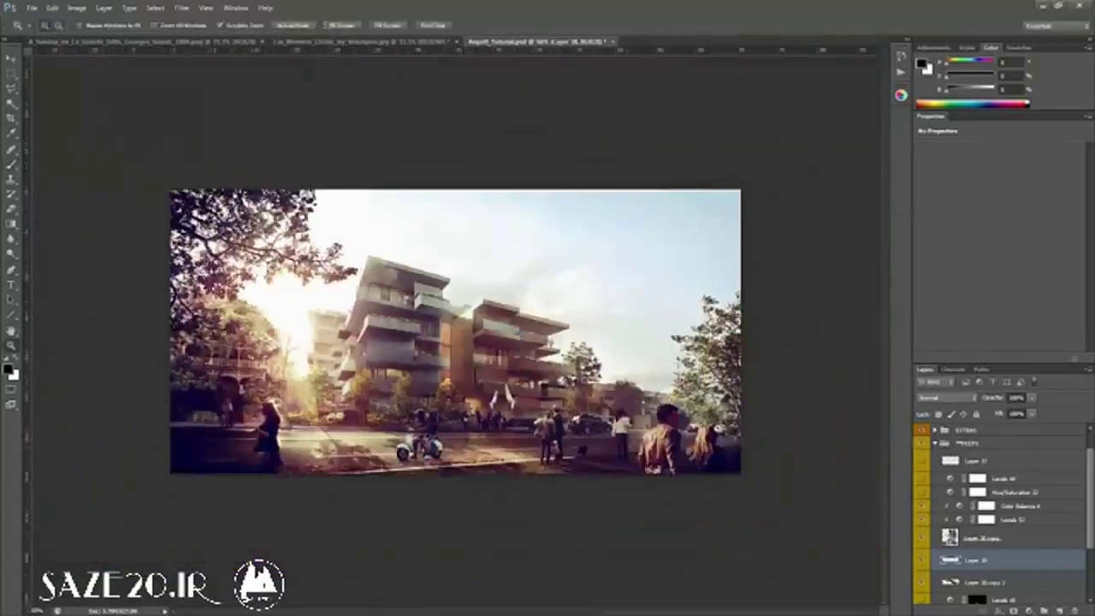
key("ctrl+1")
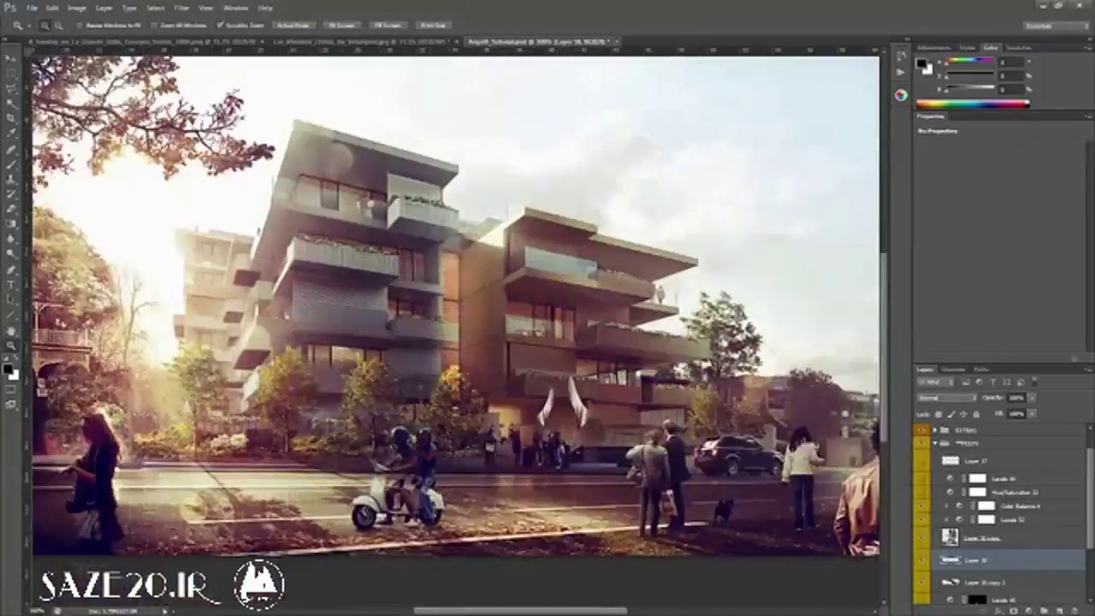
left_click(411, 524)
left_click(410, 524)
key("b")
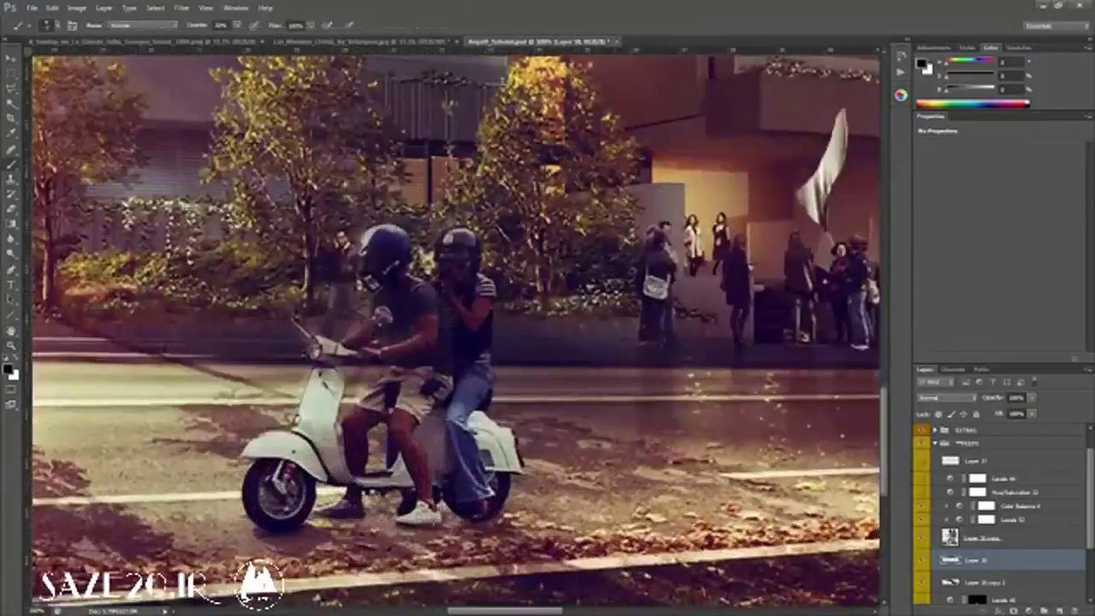
key("z")
left_click(468, 447, "alt")
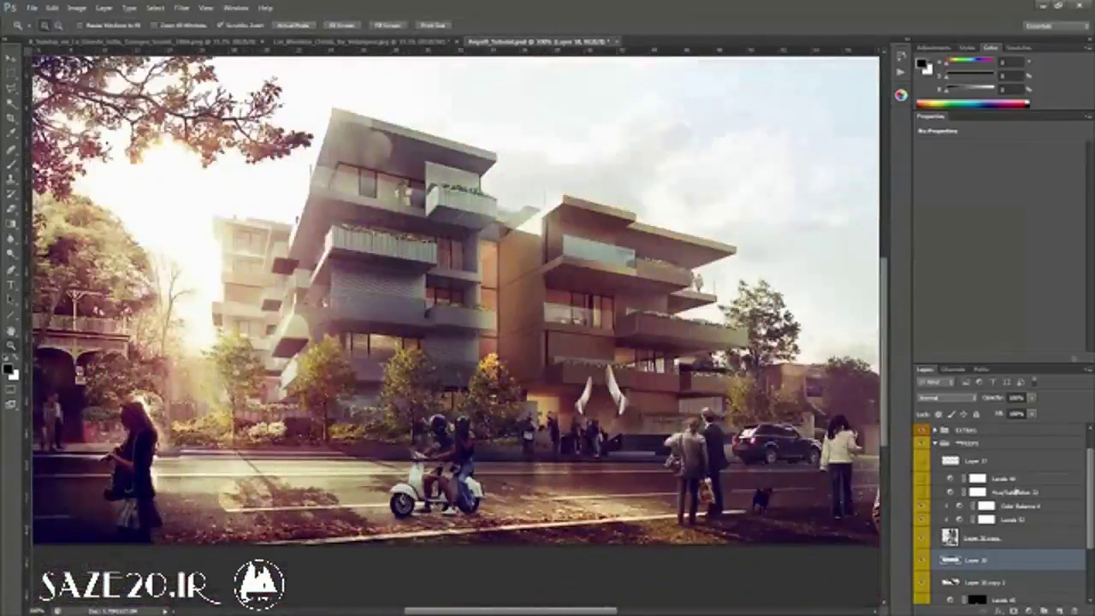
Add a new layer clipped above the scooter's Color Balance, name it sunlight, and set its blend mode to Soft Light.
left_click(1053, 508)
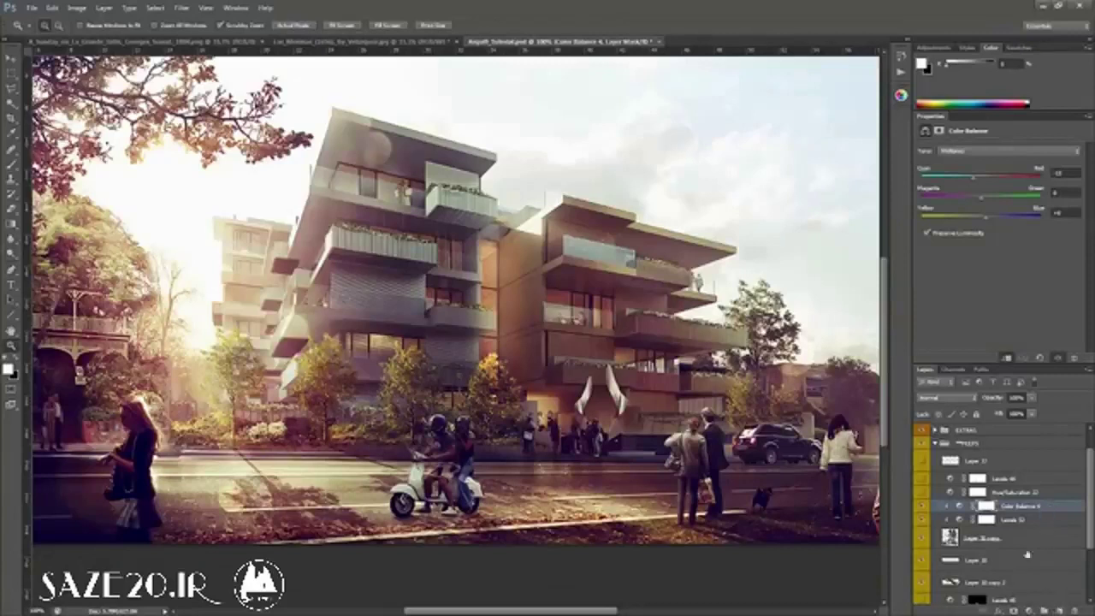
left_click(1060, 610)
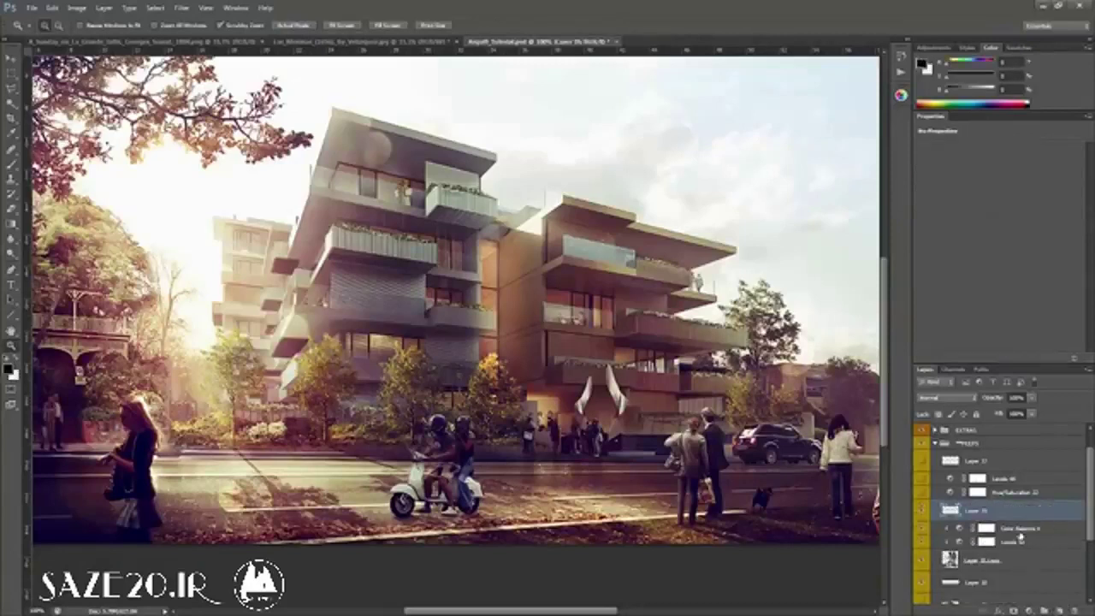
double_click(976, 511)
type("d")
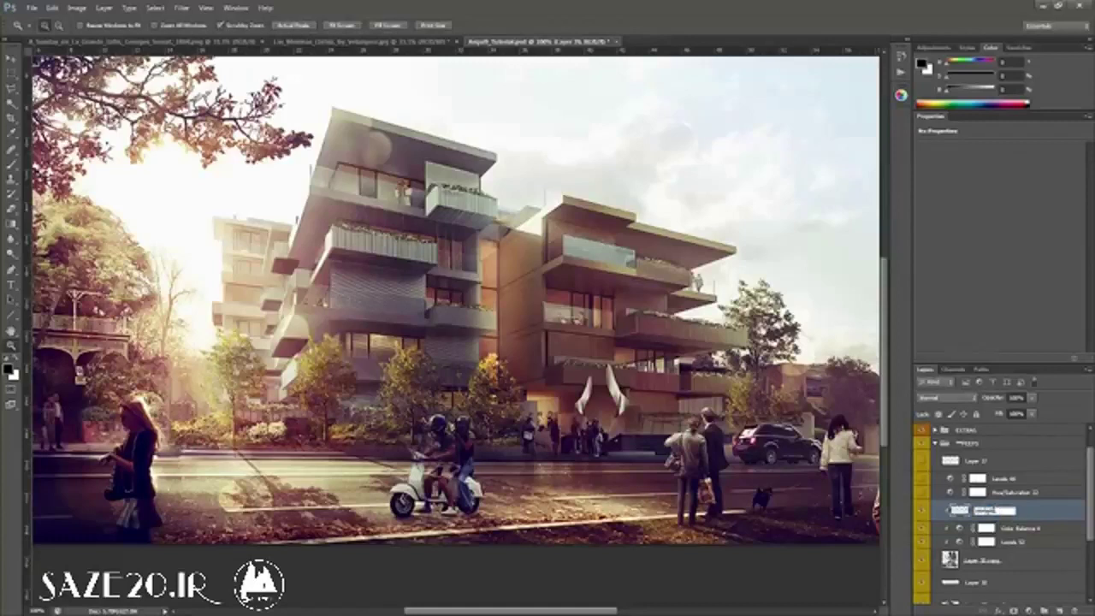
key("Return")
left_click(960, 399)
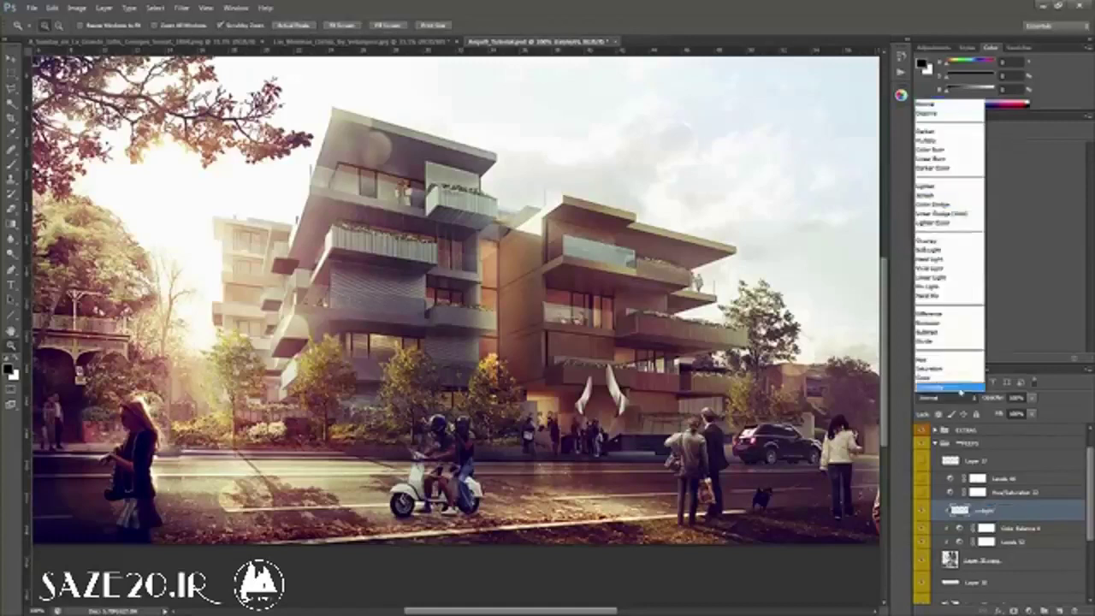
left_click(951, 250)
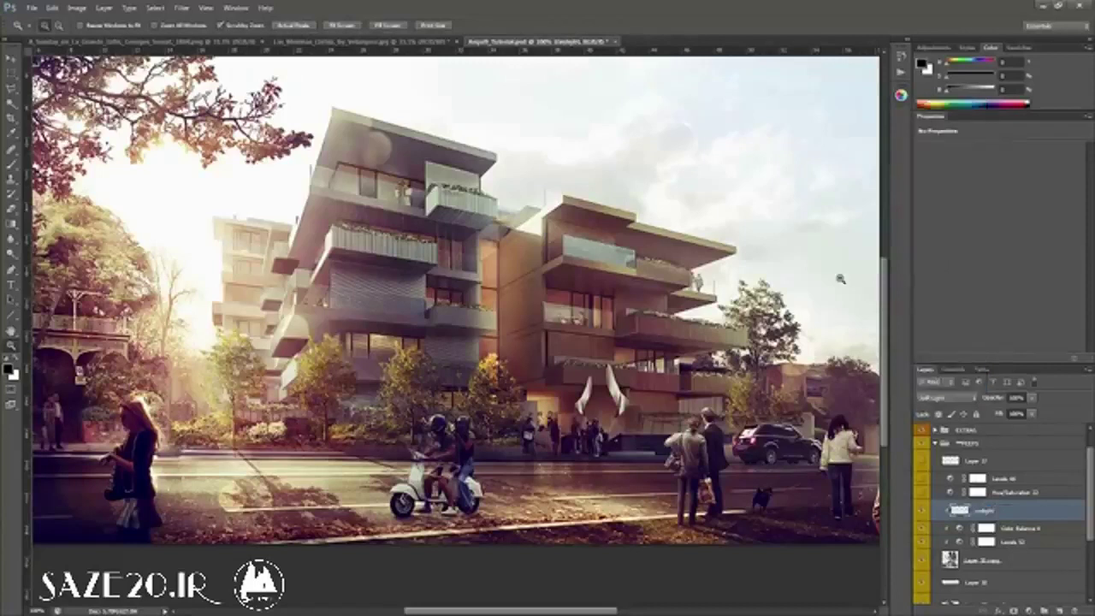
Begin painting soft white sunlight on the sunlight layer along the front rider's arm, keeping the layer's blend mode at Soft Light.
left_click(416, 573)
key("b")
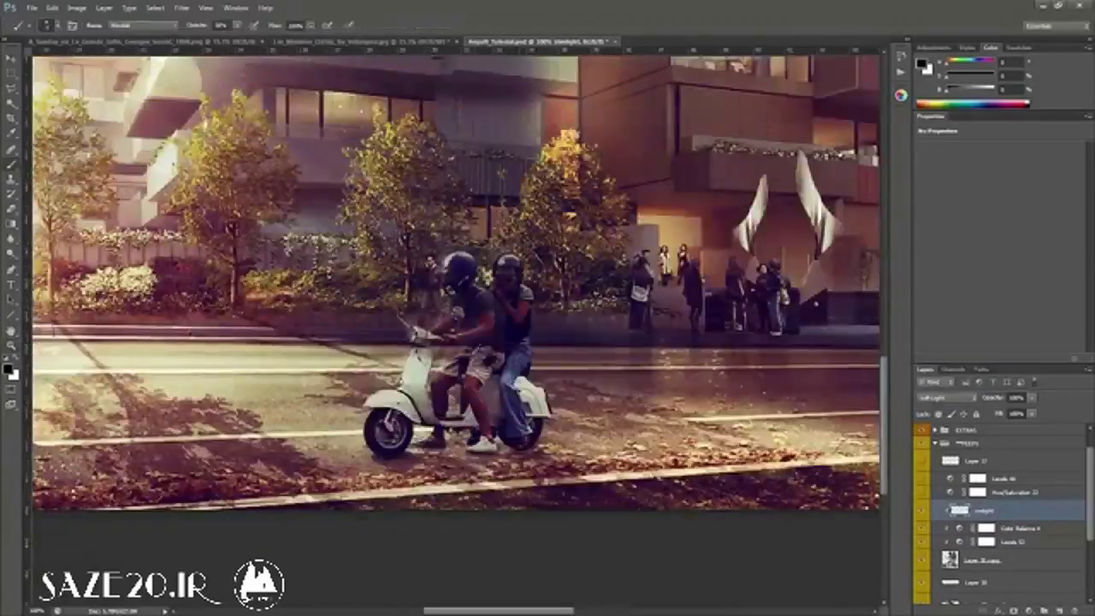
left_click_drag(412, 375, 458, 434)
key("x")
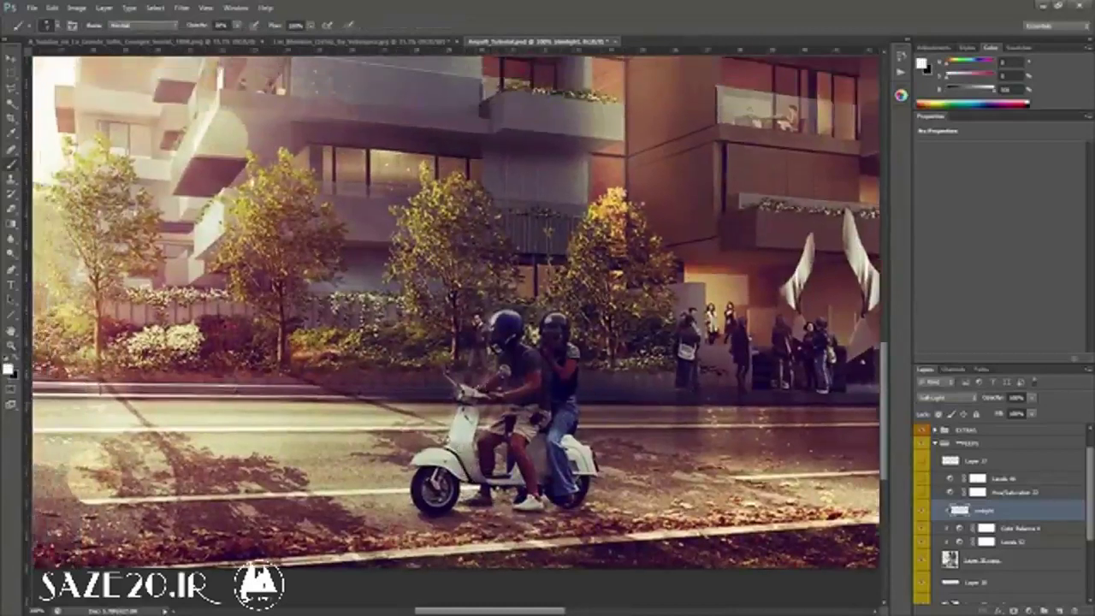
left_click(958, 398)
left_click(958, 398)
left_click(485, 379)
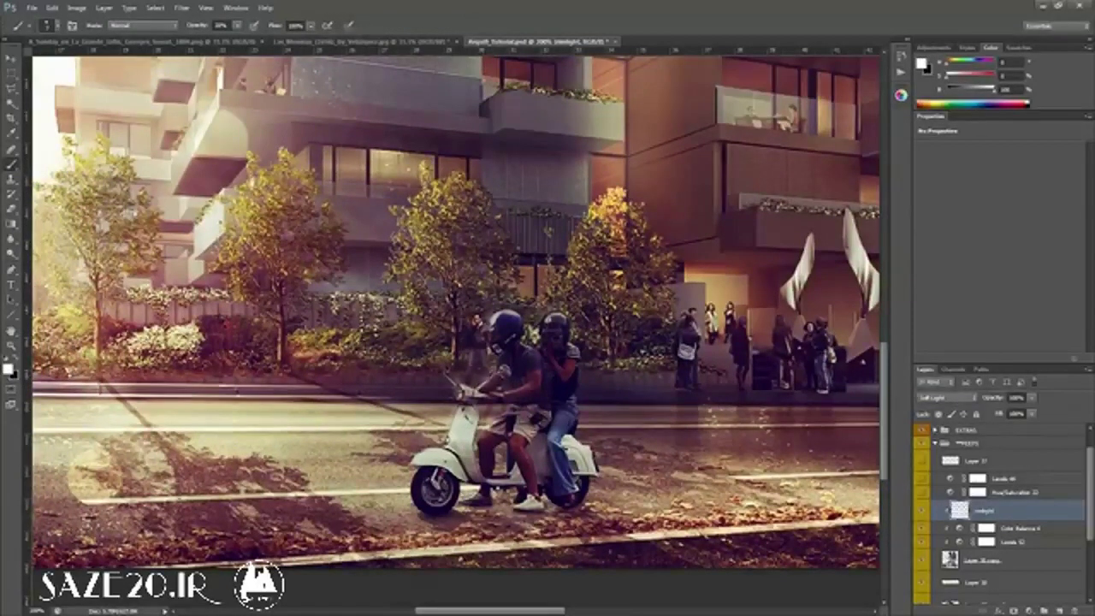
left_click_drag(494, 367, 500, 360)
Brush white sunlight highlights onto the scooter's front fairing, the front wheel area and both riders' helmets.
left_click(444, 437)
left_click(416, 476)
left_click(415, 481)
mouse_move(485, 340)
left_mouse_down()
mouse_move(491, 318)
mouse_move(561, 299)
mouse_move(558, 310)
mouse_move(568, 308)
left_mouse_up()
left_click(543, 333)
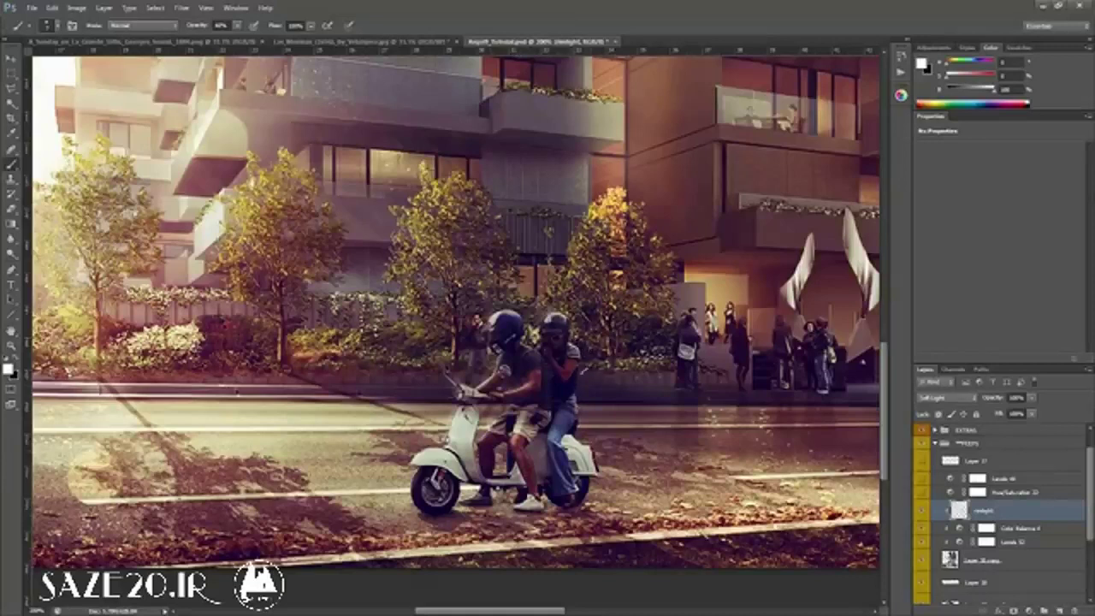
Check the painted sunlight on the riders and scooter against the whole rendering, both in full view and up close.
key("z")
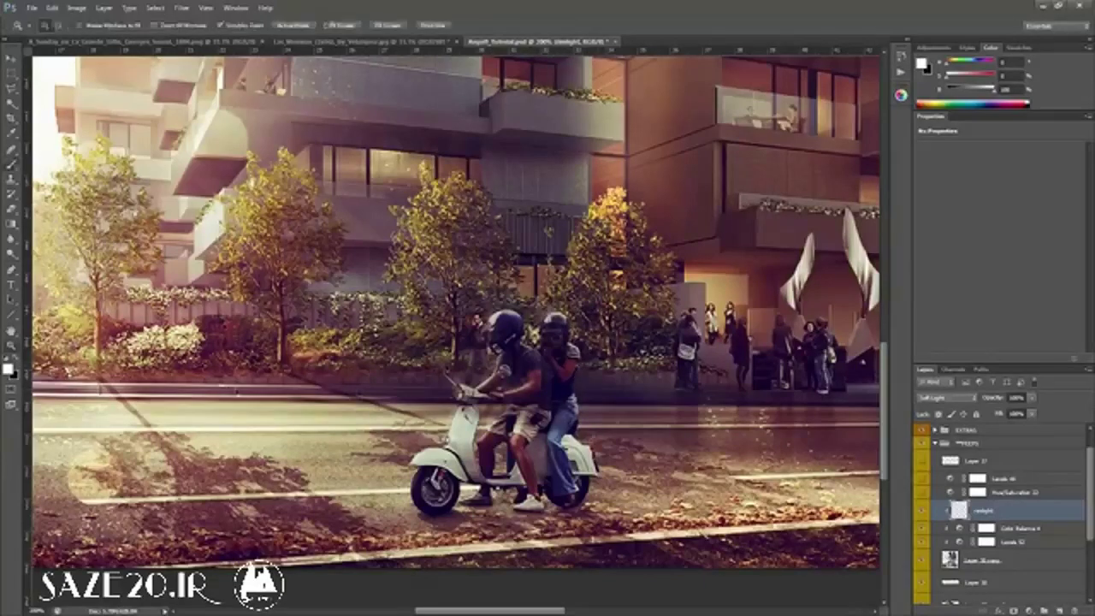
key("ctrl+0")
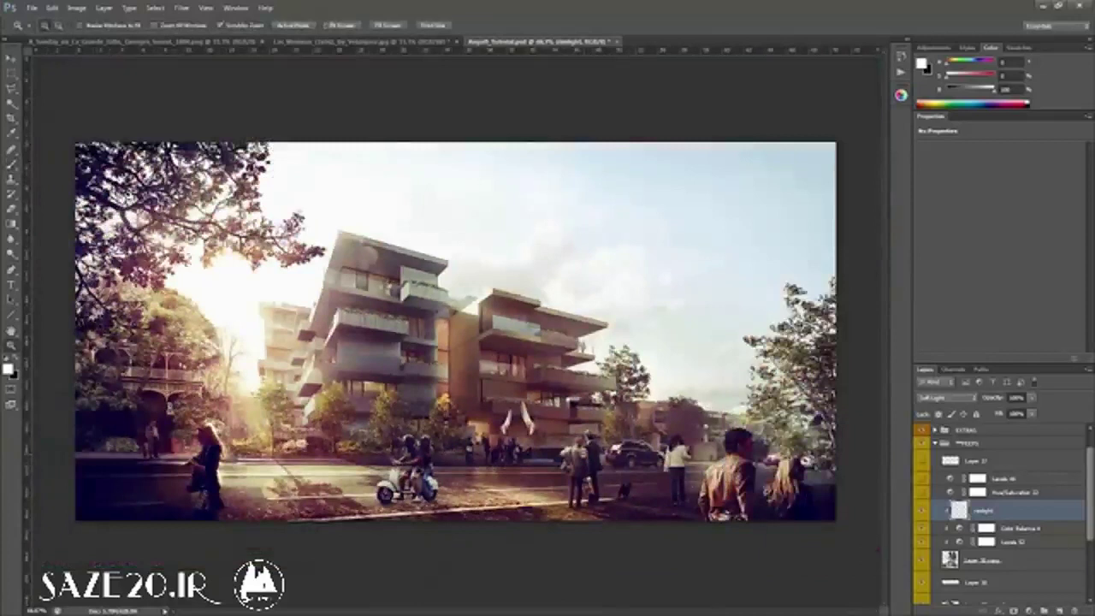
left_click(401, 458)
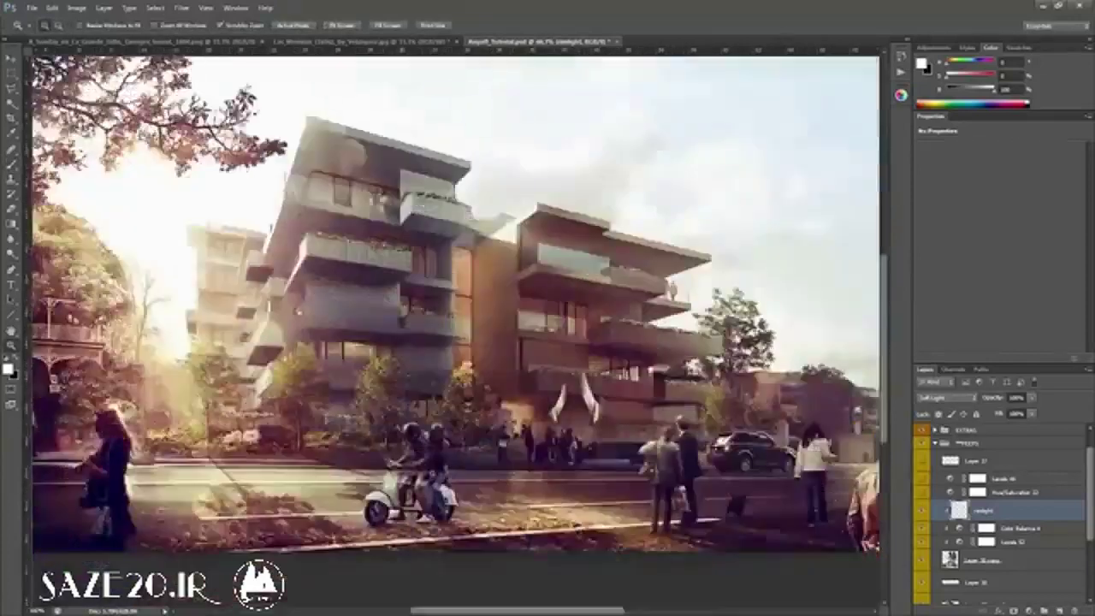
left_click(402, 455)
left_click(435, 446)
key("b")
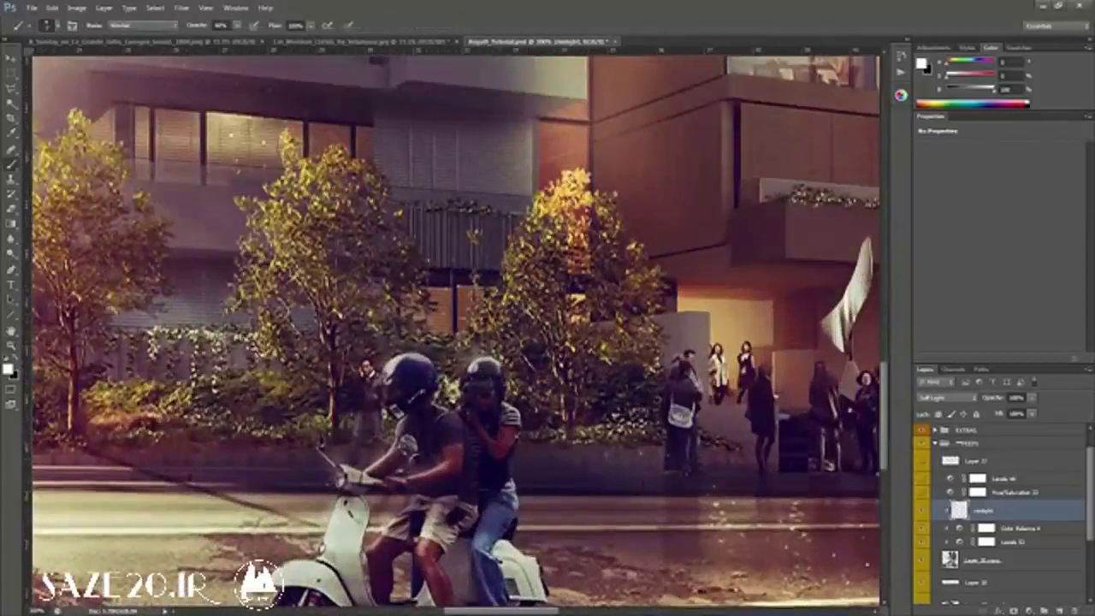
key("z")
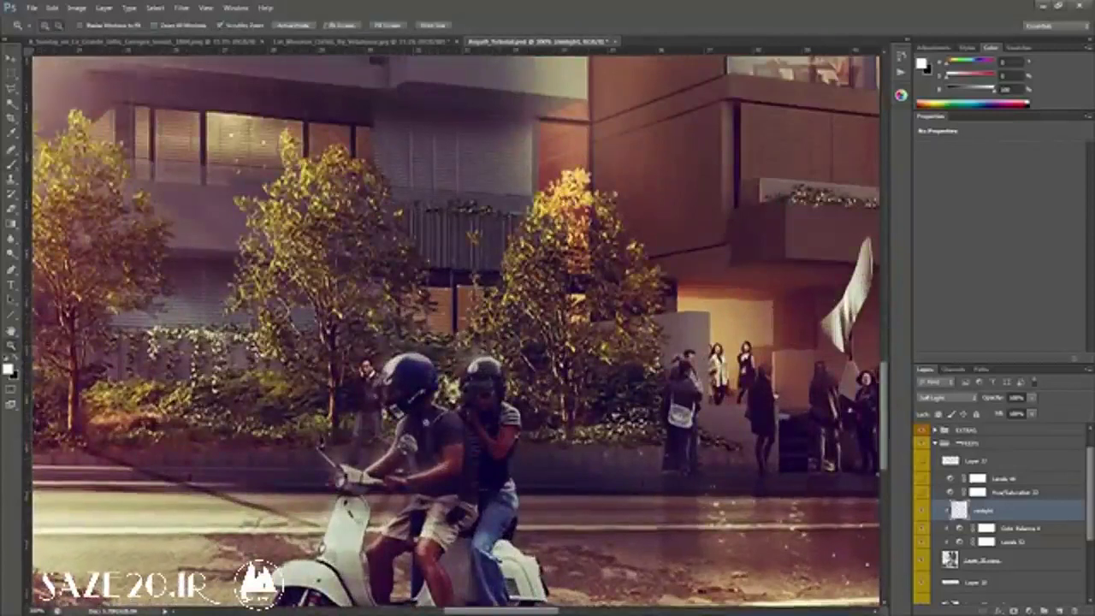
left_click(432, 420, "alt")
left_click(432, 421)
left_click(465, 485, "alt")
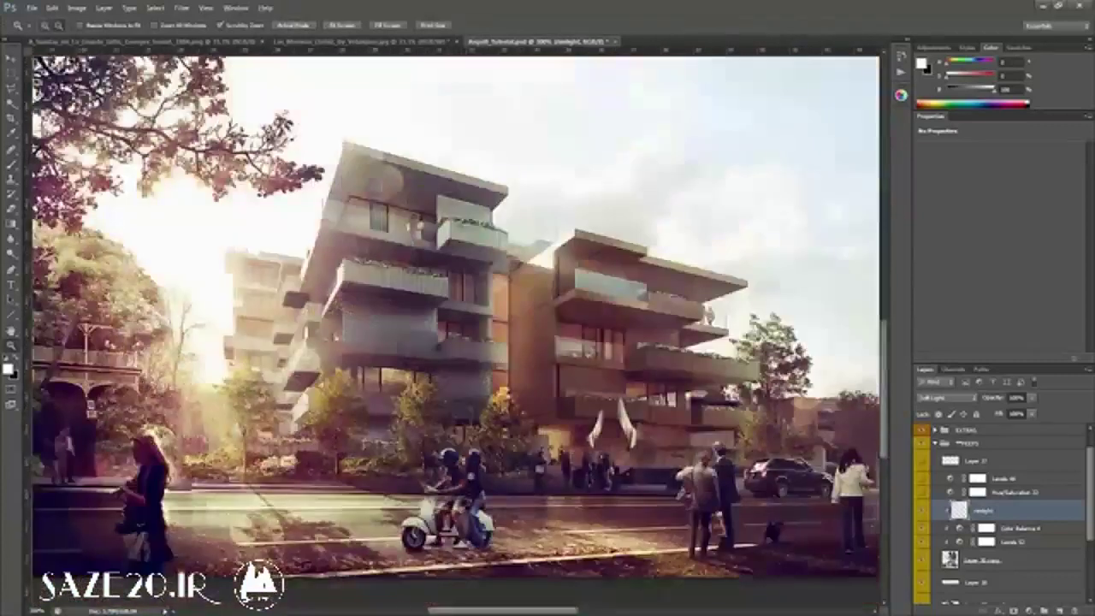
left_click(464, 485)
left_click(463, 475)
key("b")
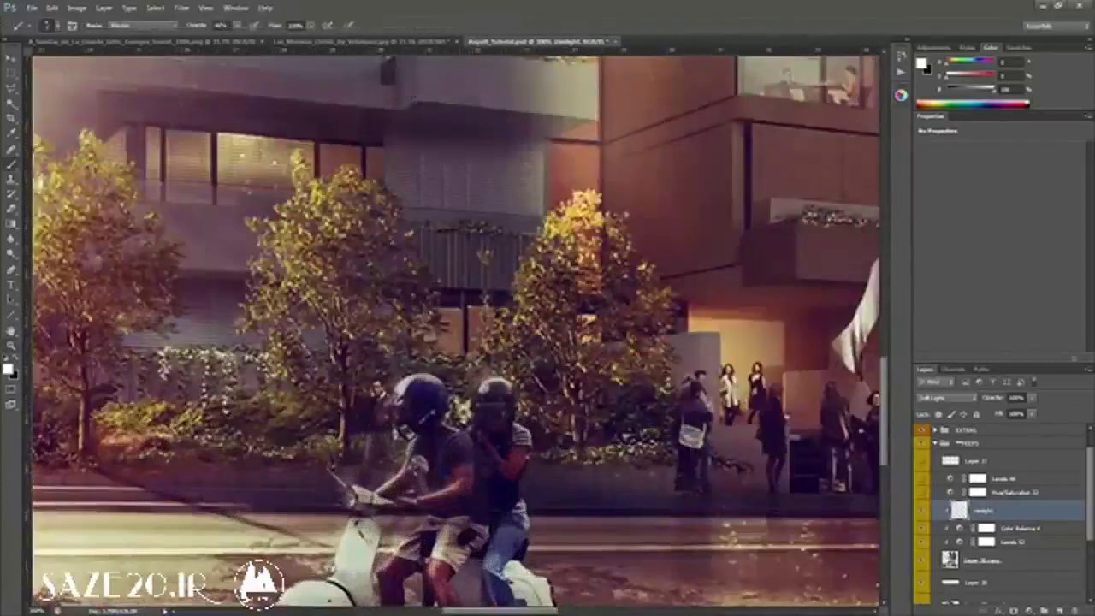
key("z")
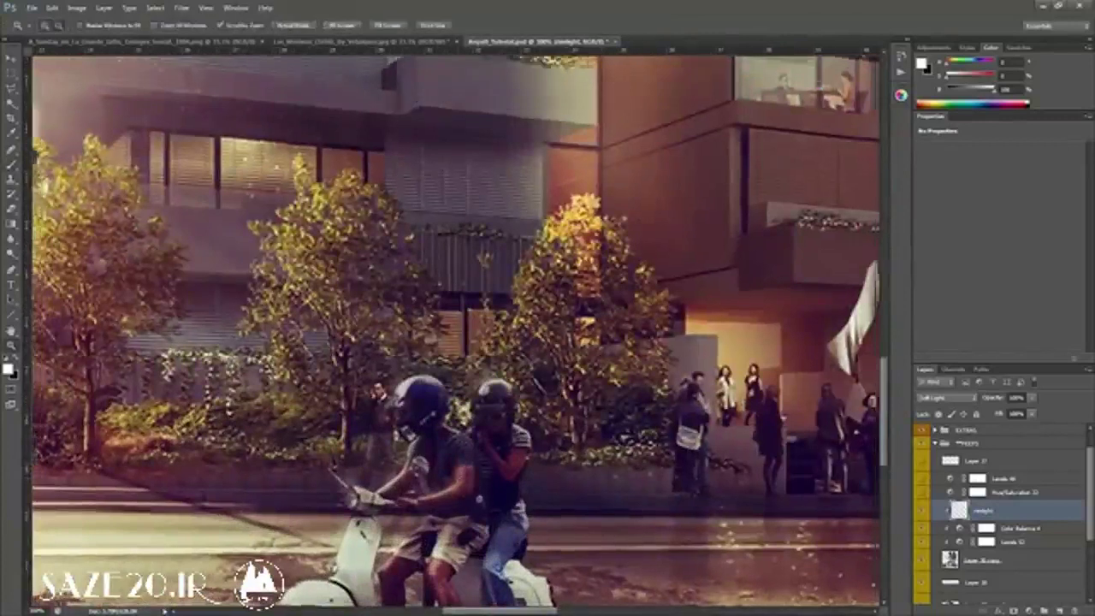
left_click(461, 479, "alt")
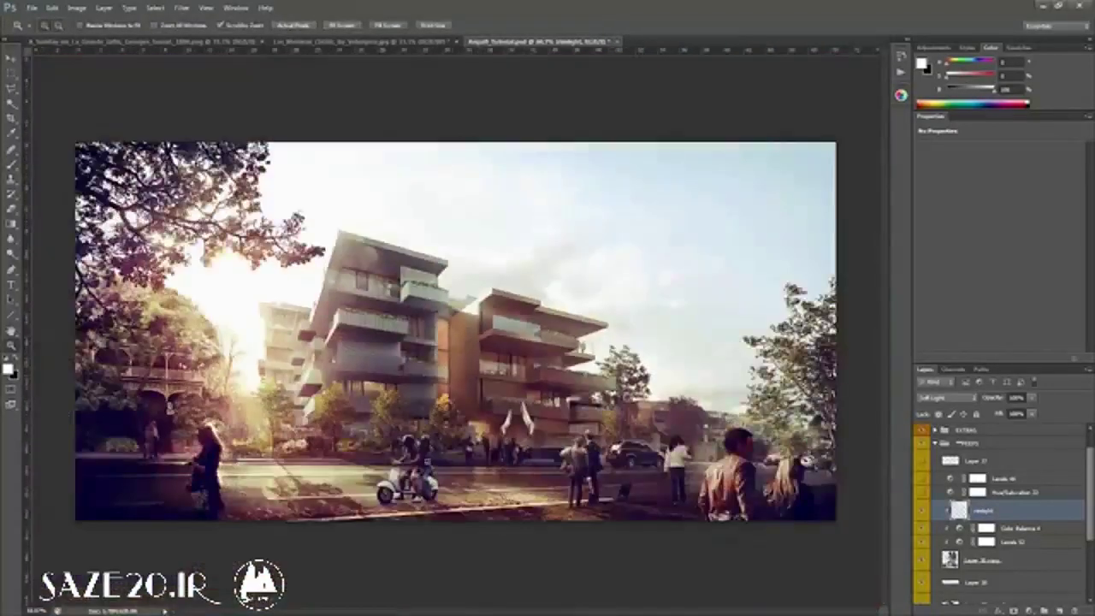
Paint black on the sunlight layer to deepen the shaded parts of the riders and scooter.
left_click(416, 459)
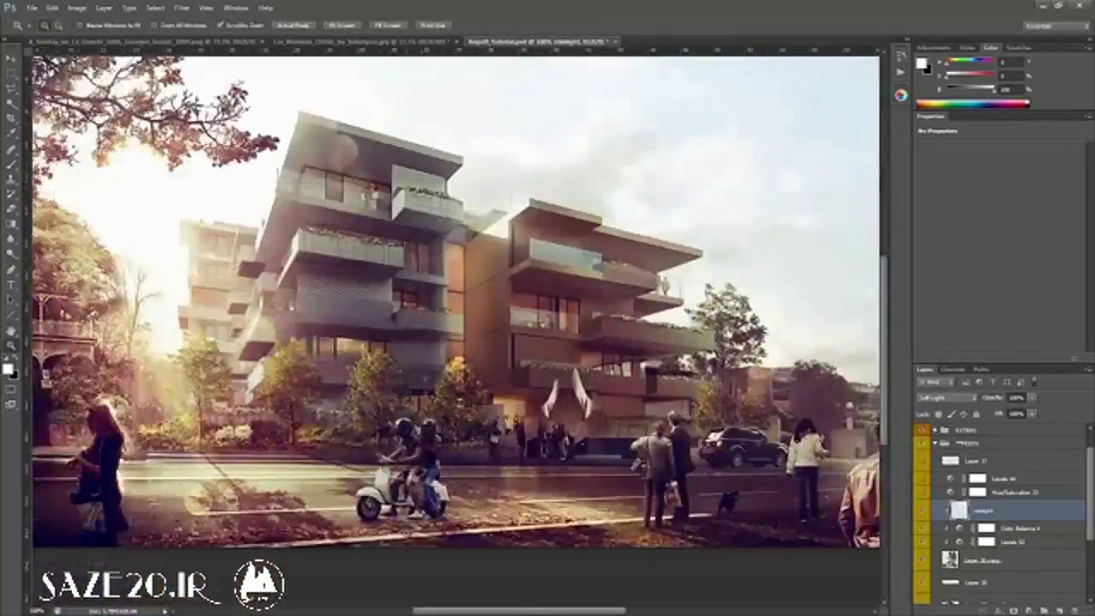
left_click(425, 459)
key("b")
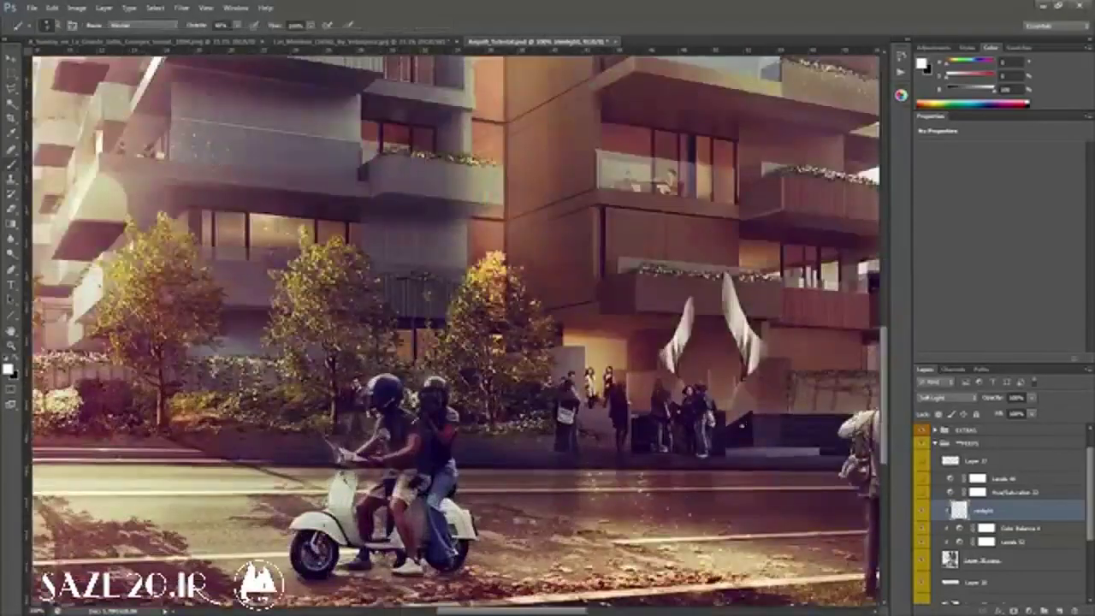
key("e")
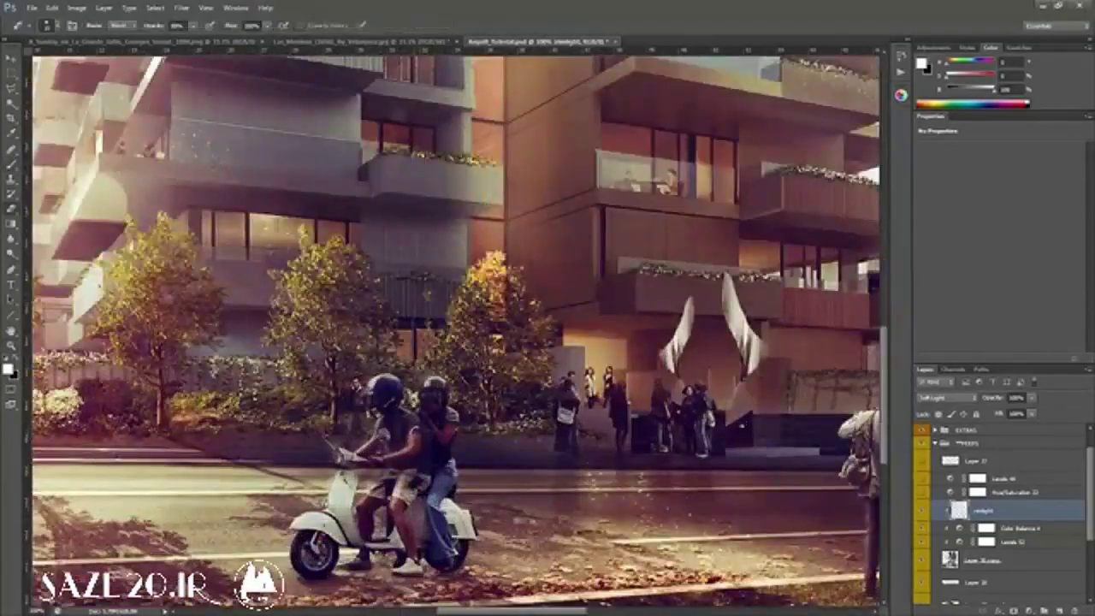
left_click_drag(413, 440, 427, 389)
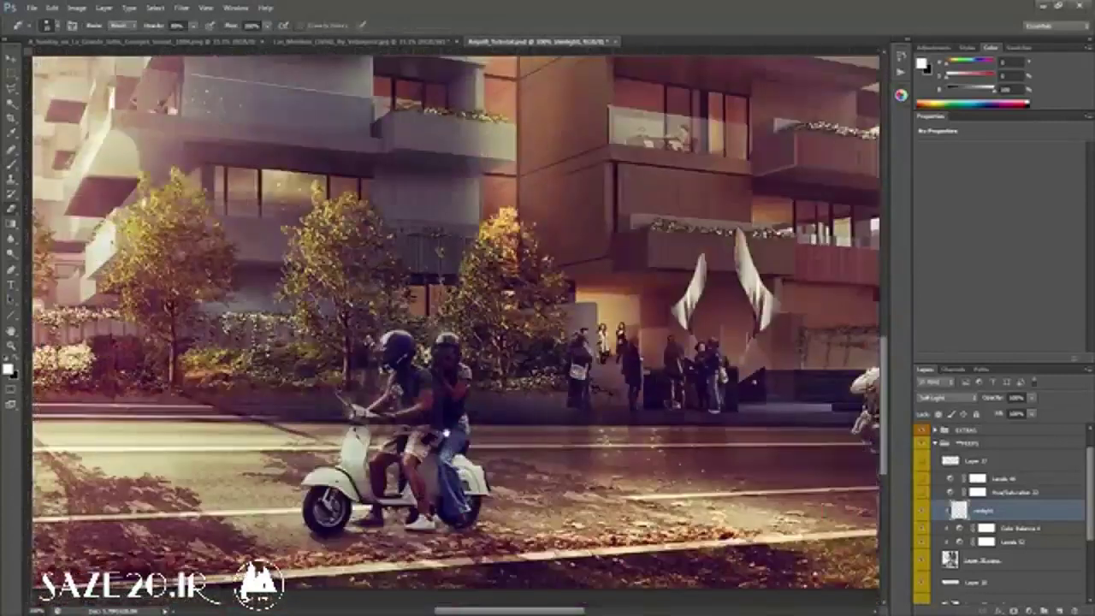
key("b")
key("x")
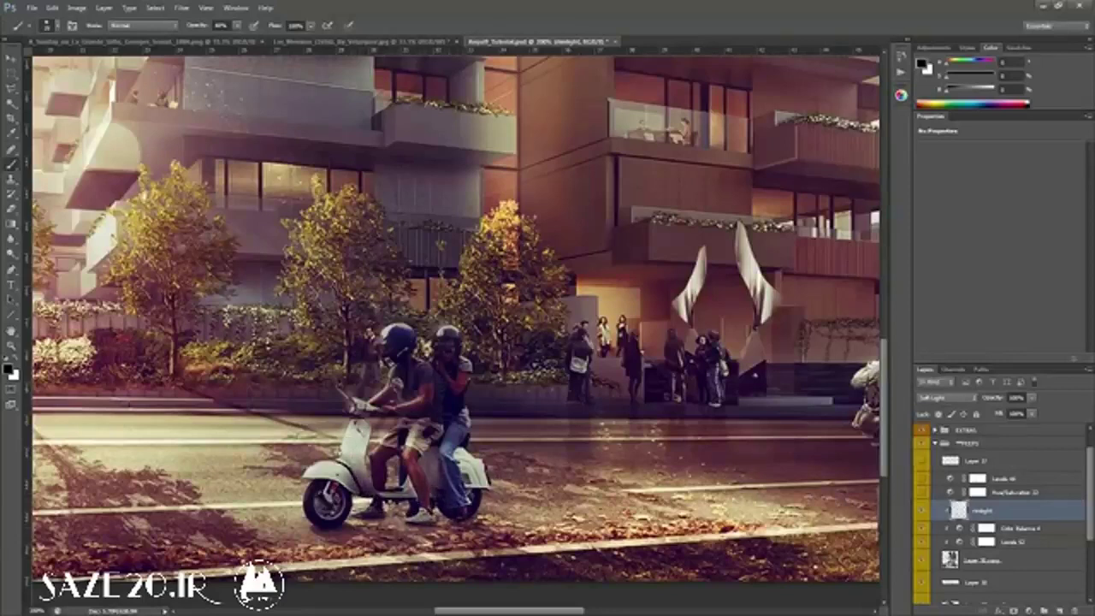
Examine how the lit and shaded scooter blends into the street scene at several zoom levels.
key("z")
left_click(493, 505, "alt")
left_click(497, 509, "alt")
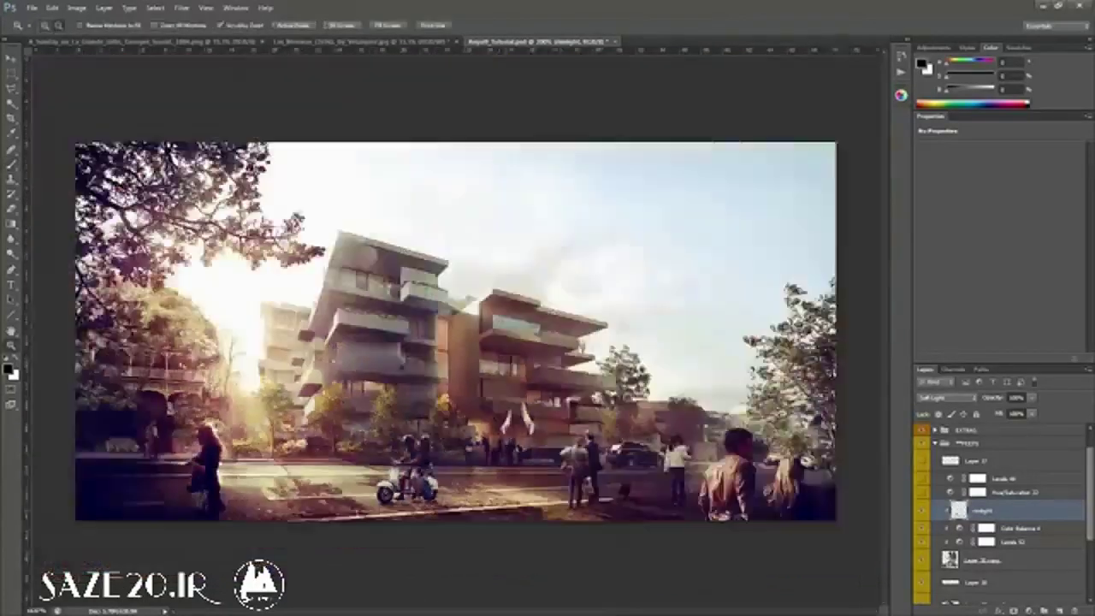
left_click(542, 506, "alt")
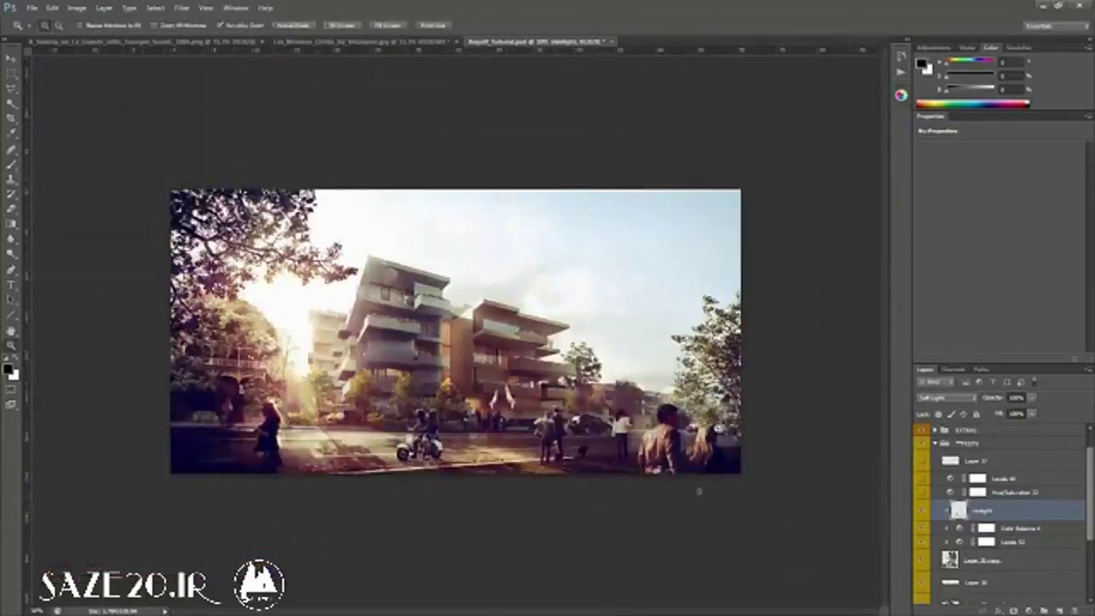
left_click(496, 359)
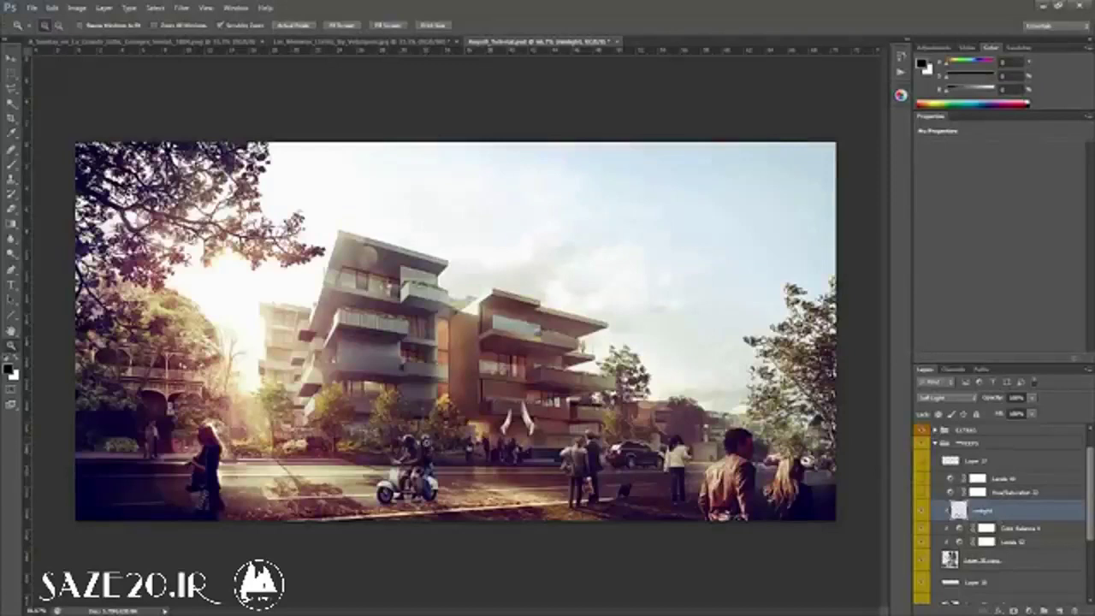
left_click(417, 462)
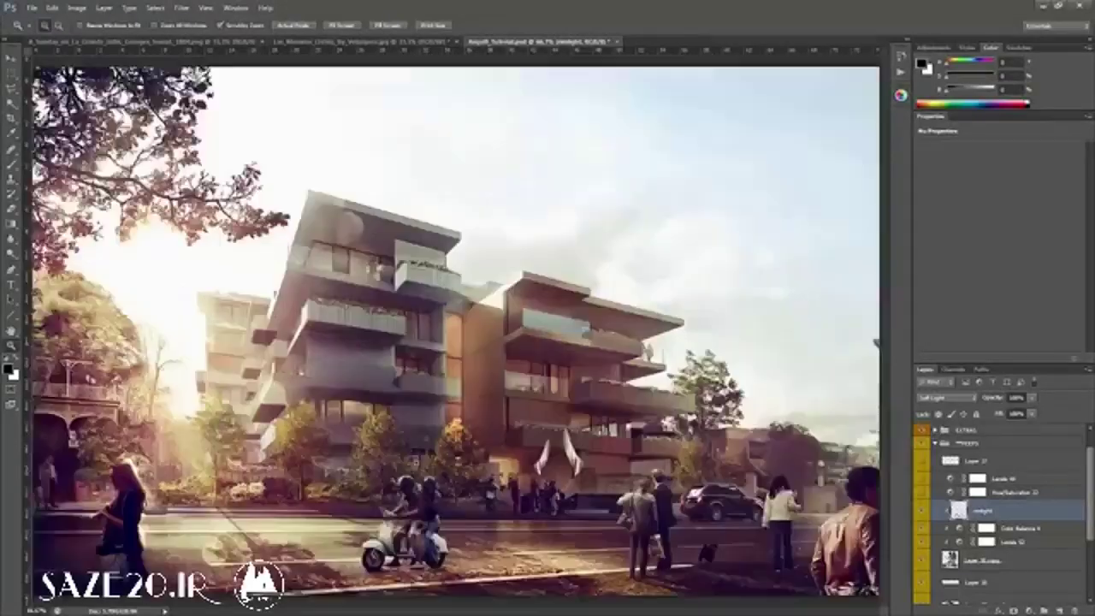
left_click(416, 462)
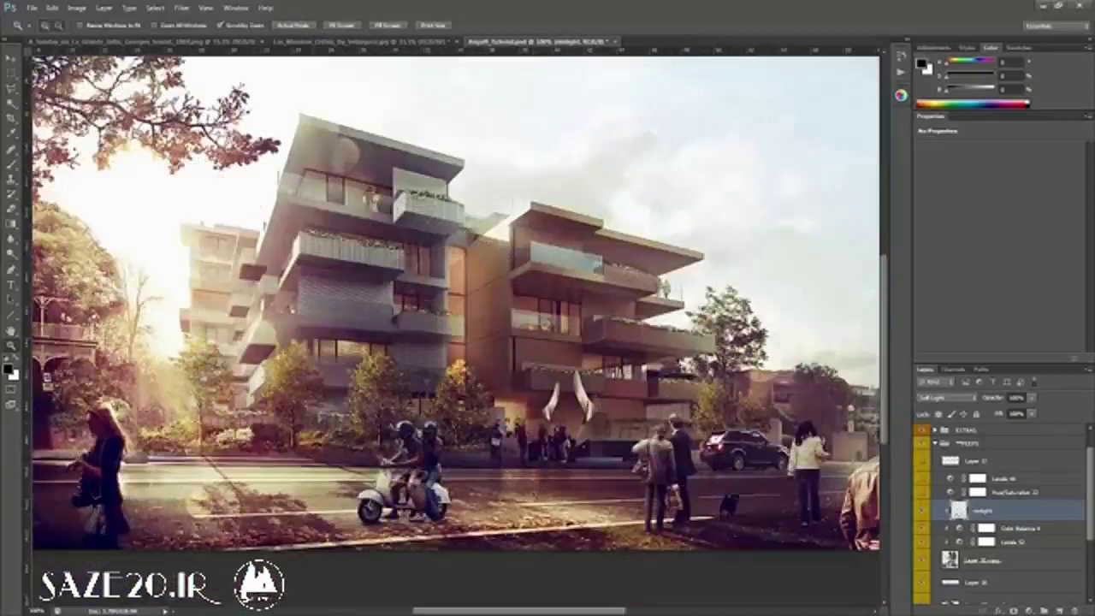
left_click(532, 496, "alt")
left_click(532, 496, "alt")
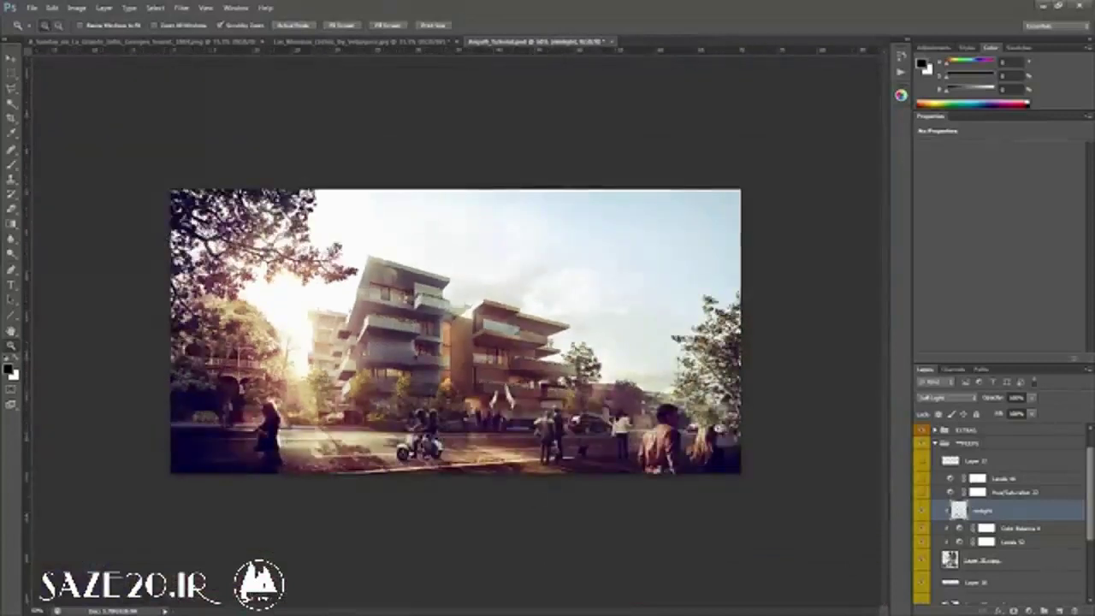
left_click(444, 441)
left_click(444, 440)
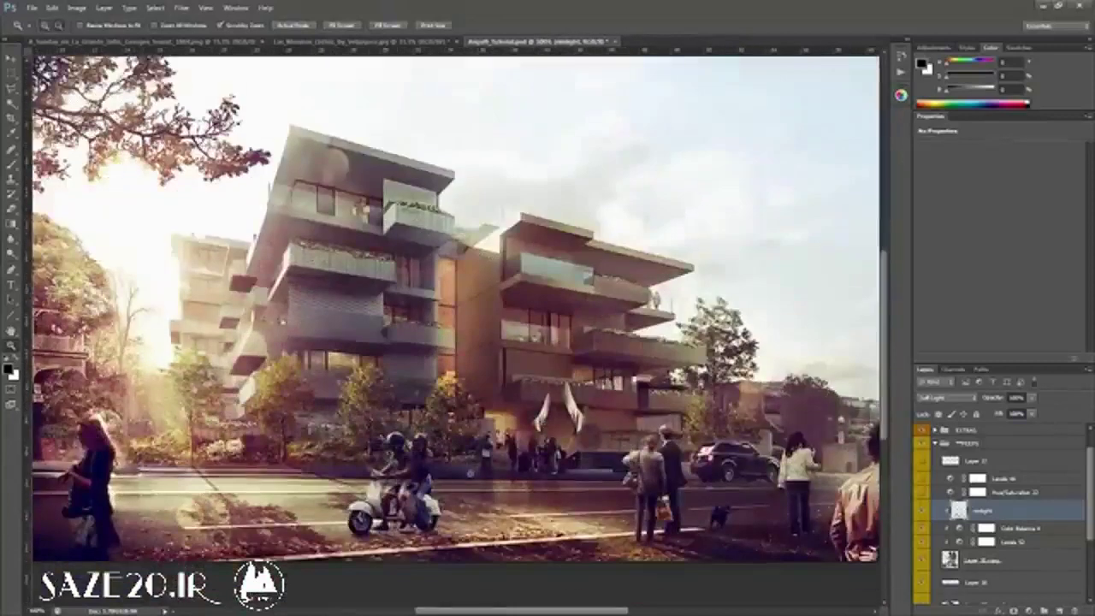
left_click(444, 440, "alt")
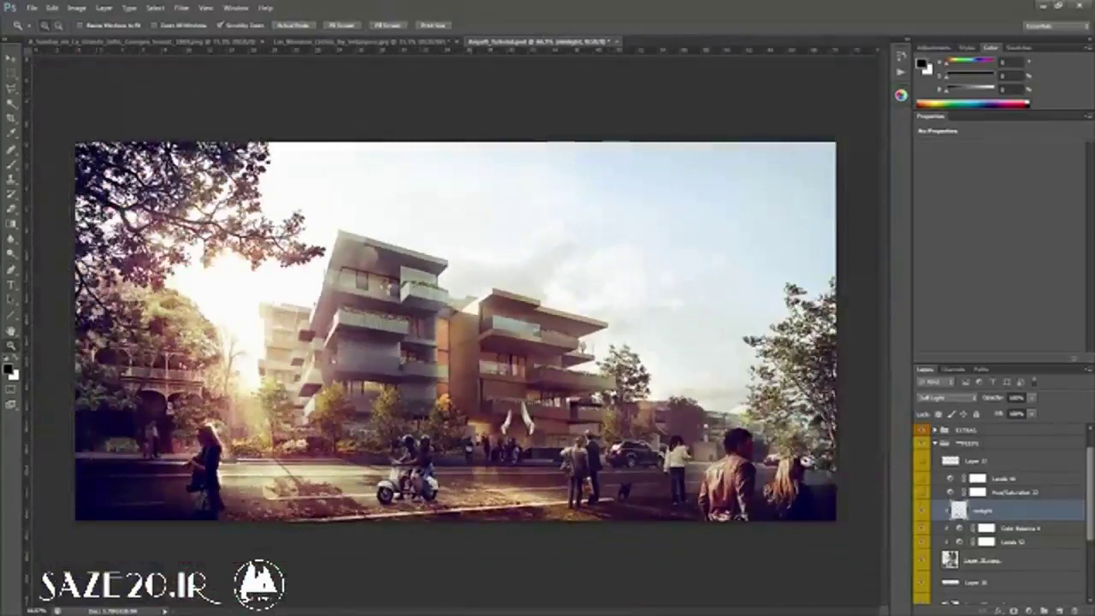